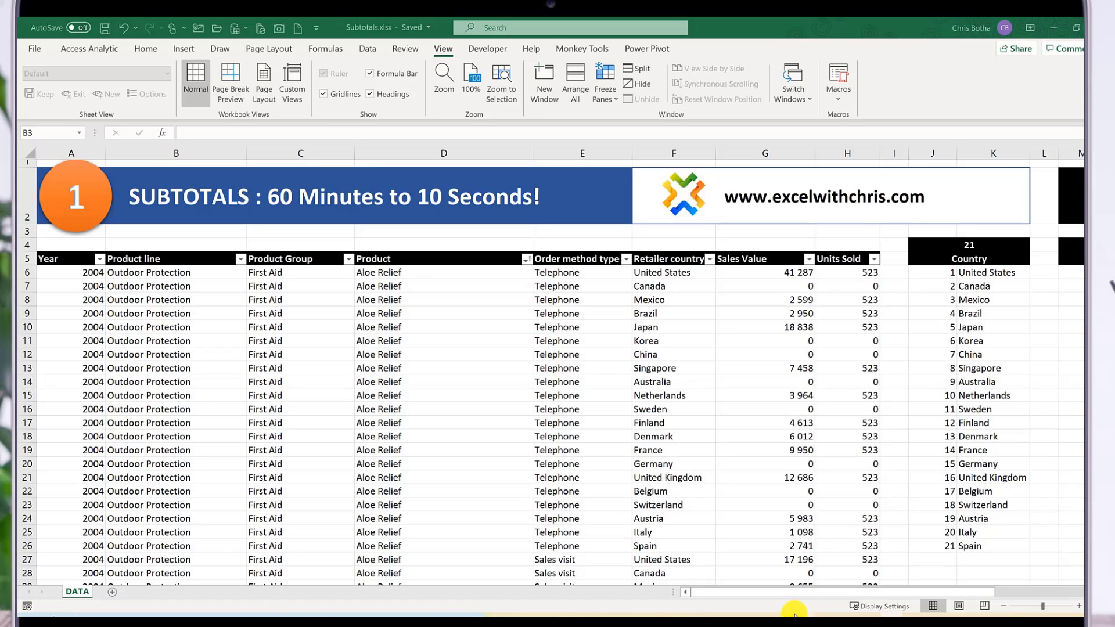
- Examine the sales table's Year, Product, Sales Value and Units Sold columns and the Country, Product Groups and Product counts beside it
left_click(75, 275)
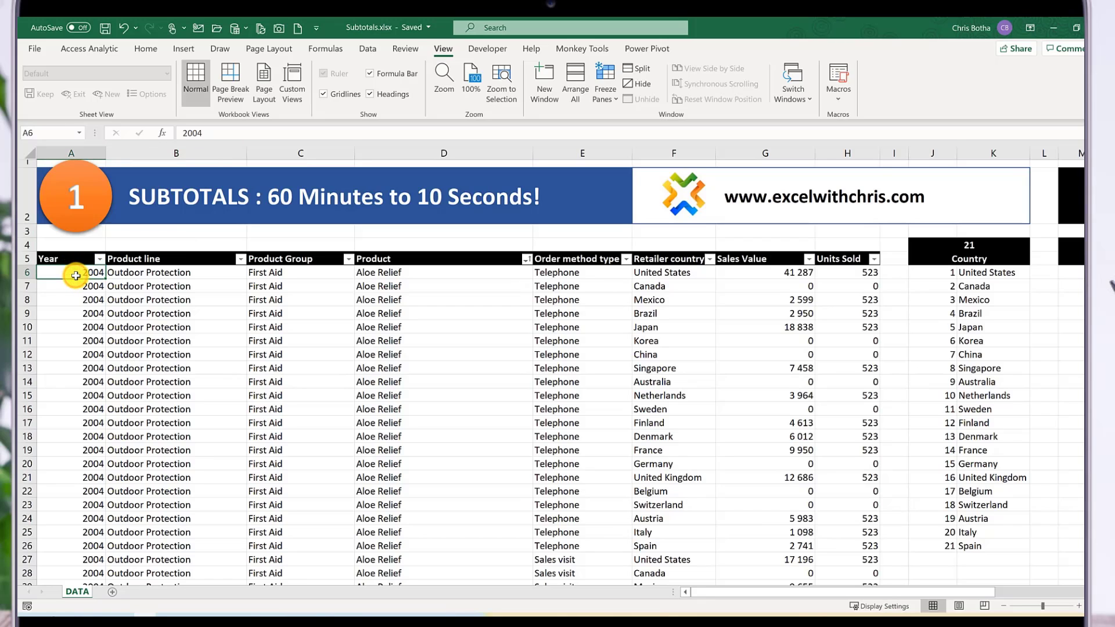
left_click(382, 274)
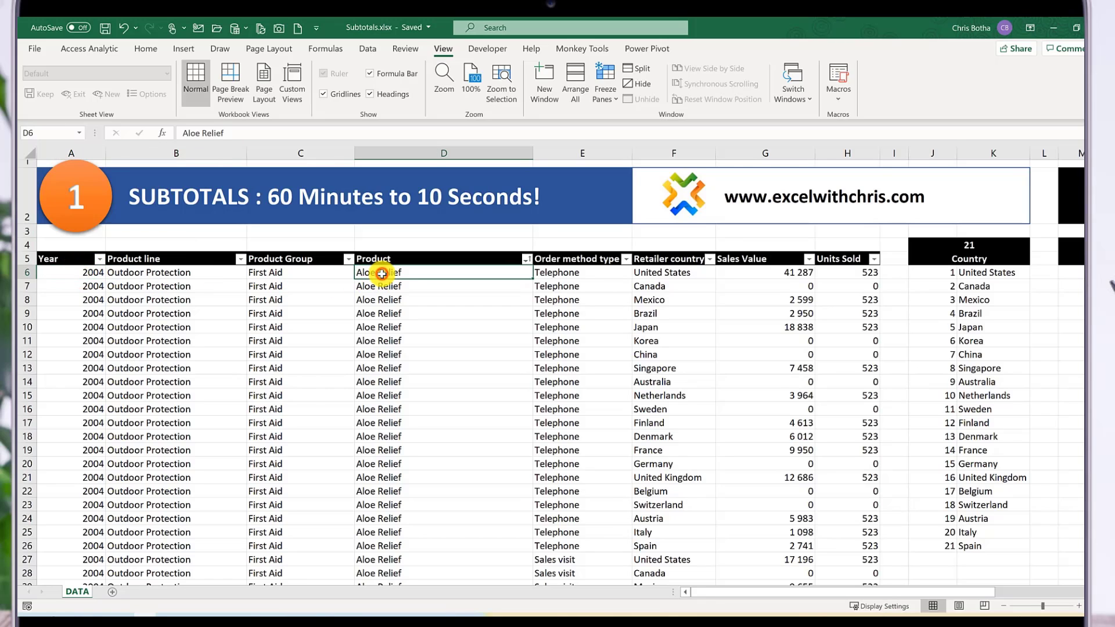
left_click(782, 273)
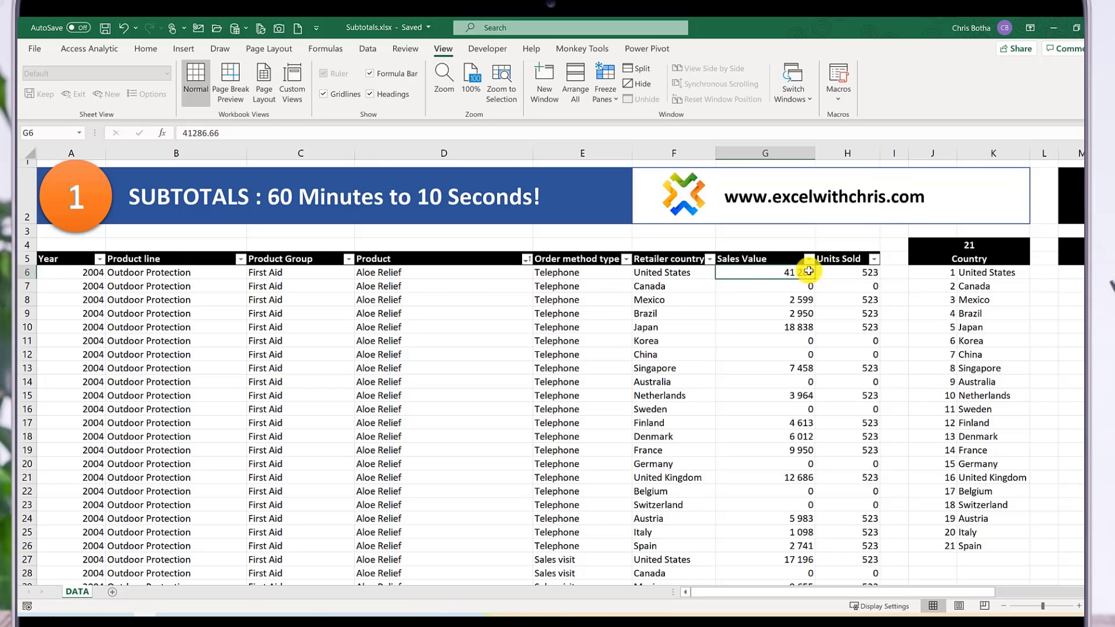
left_click(843, 274)
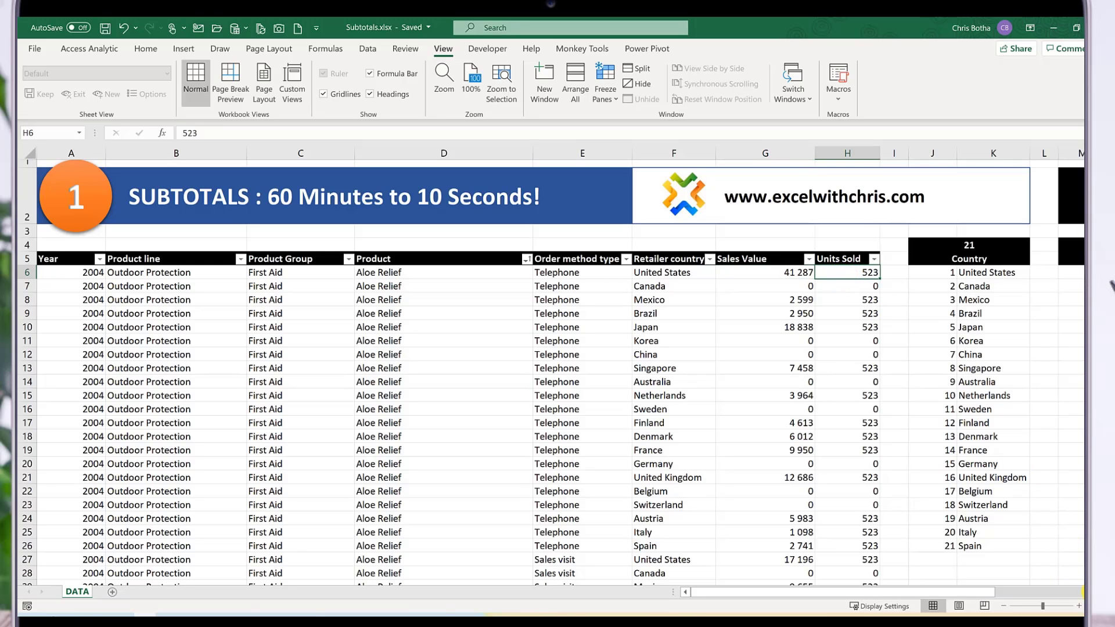
scroll(1110, 286, "right", 2)
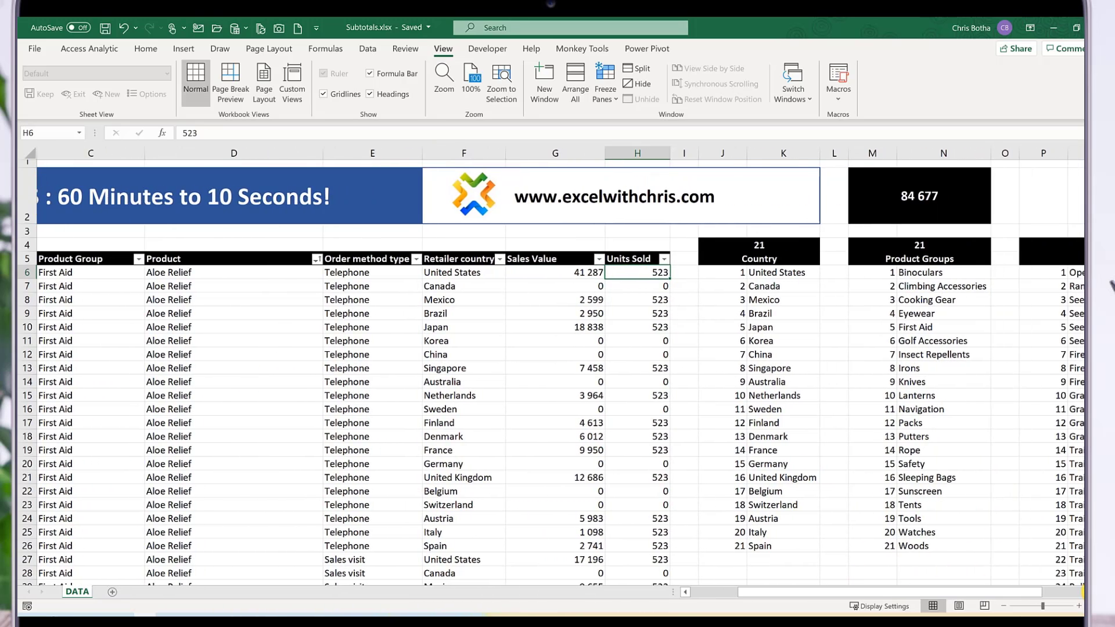
scroll(1110, 286, "right", 1)
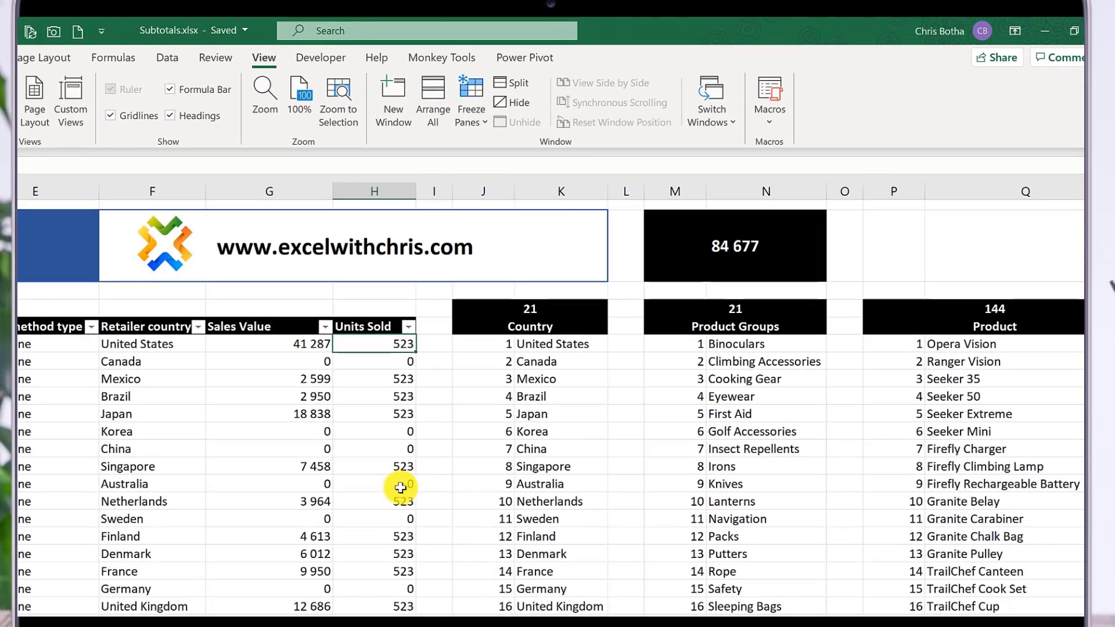
left_click(500, 309)
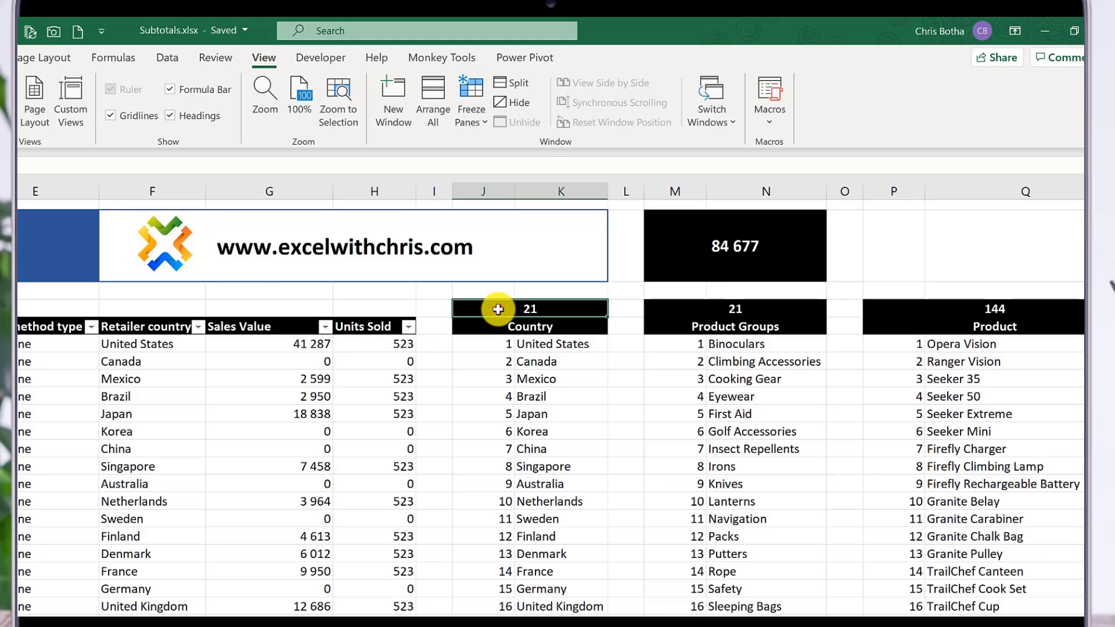
left_click(617, 384)
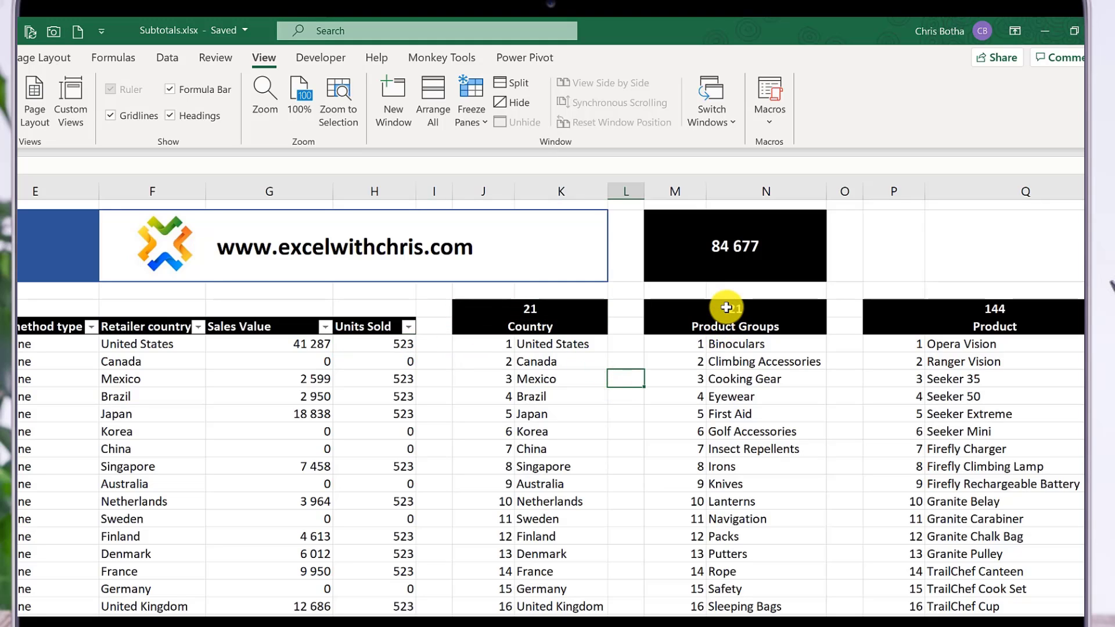
left_click(726, 308)
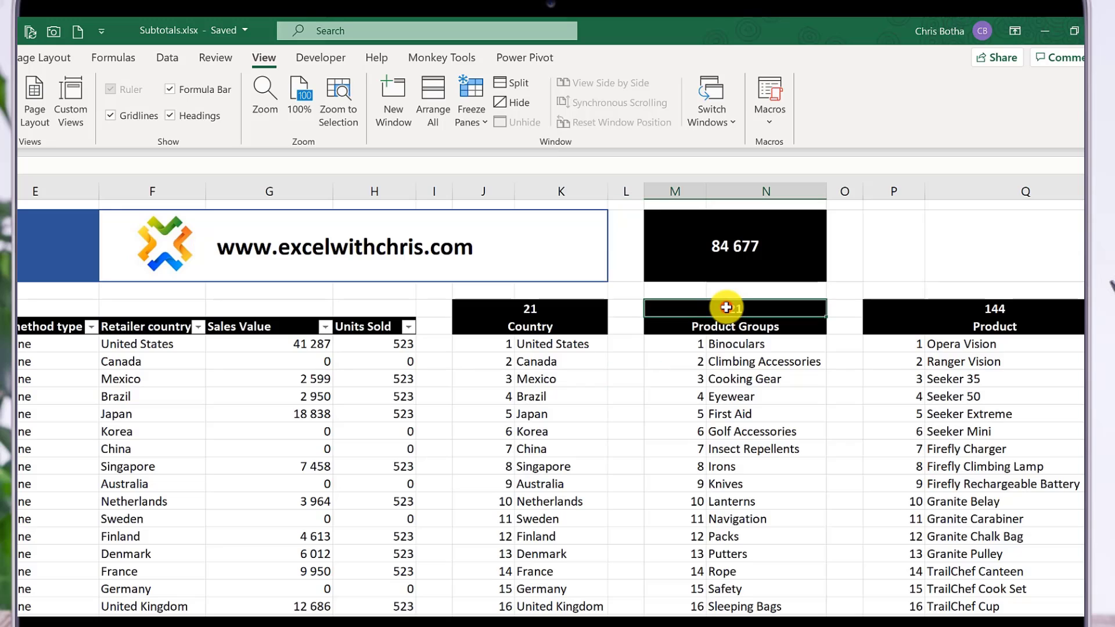
left_click(674, 389)
left_click(991, 307)
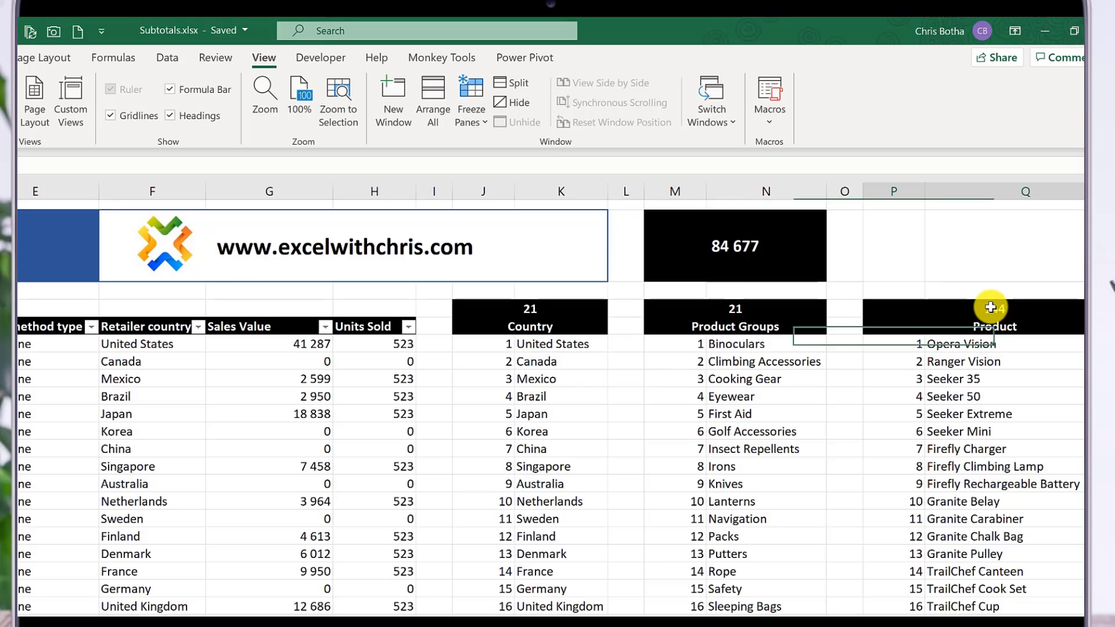
left_click(877, 433)
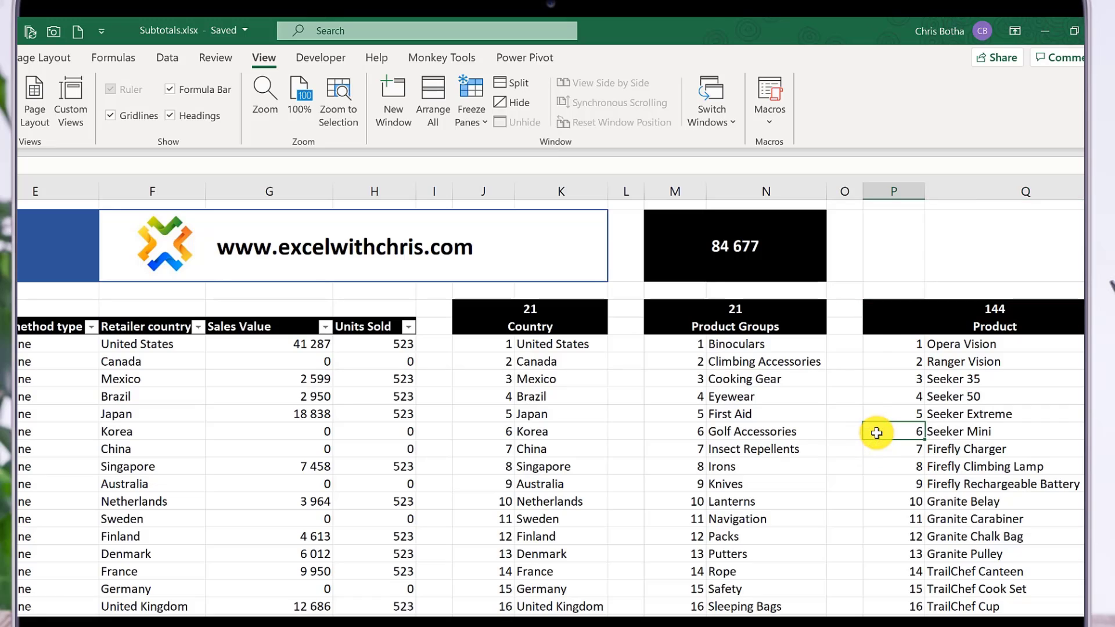
- Return to the start of the sales table and review its Product, Sales Value and Units Sold headings
left_click(246, 541)
key("Left")
key("Left")
key("Left")
key("Left")
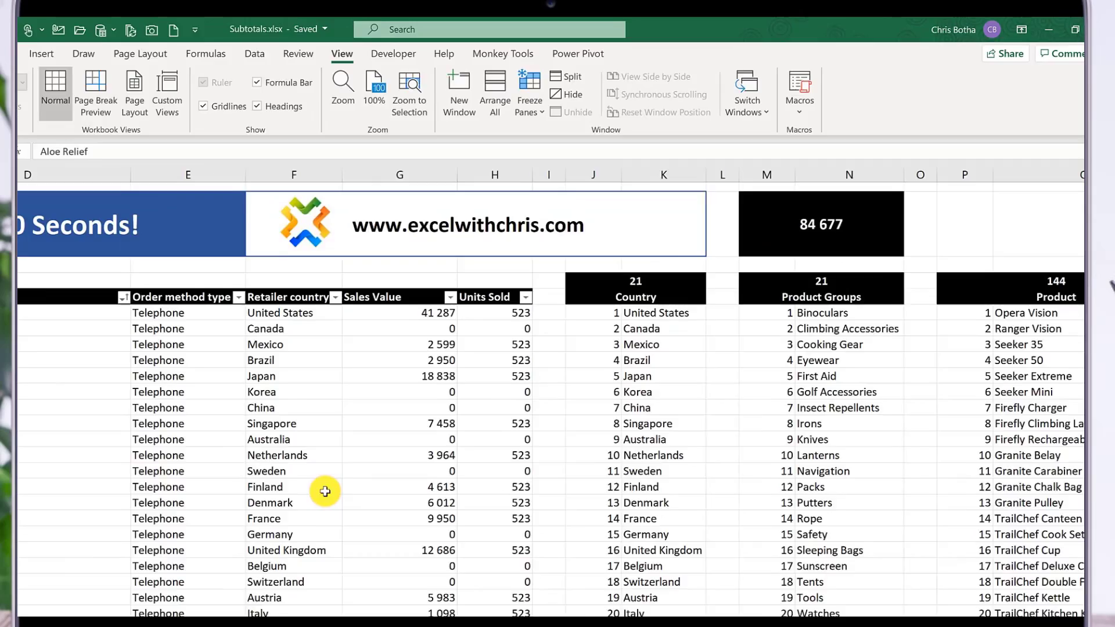
key("Left")
key("Left")
key("Left")
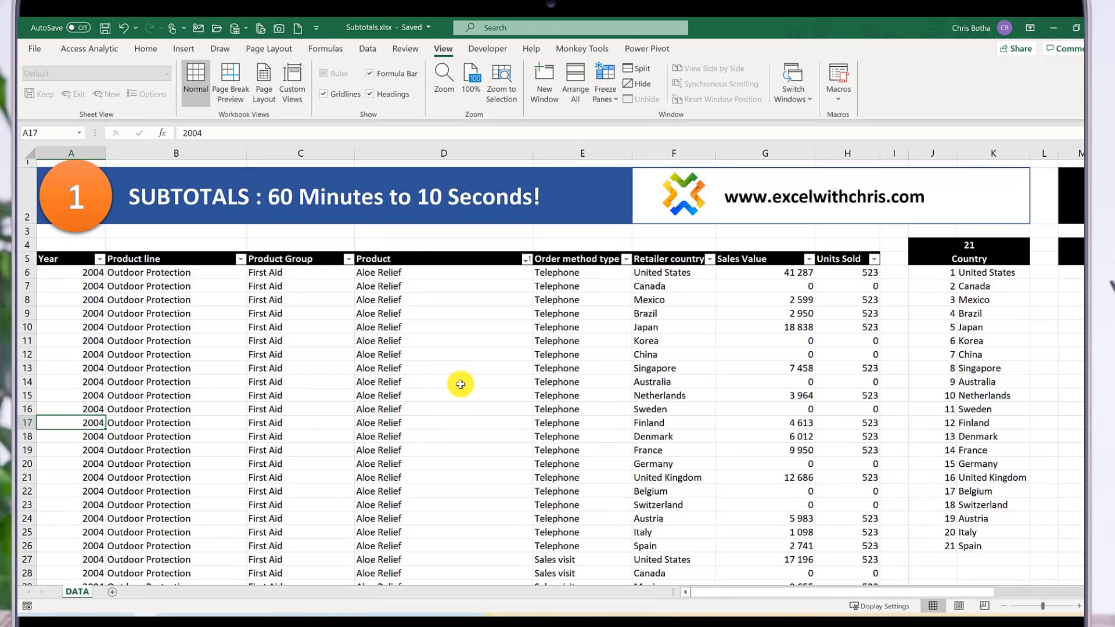
left_click(432, 256)
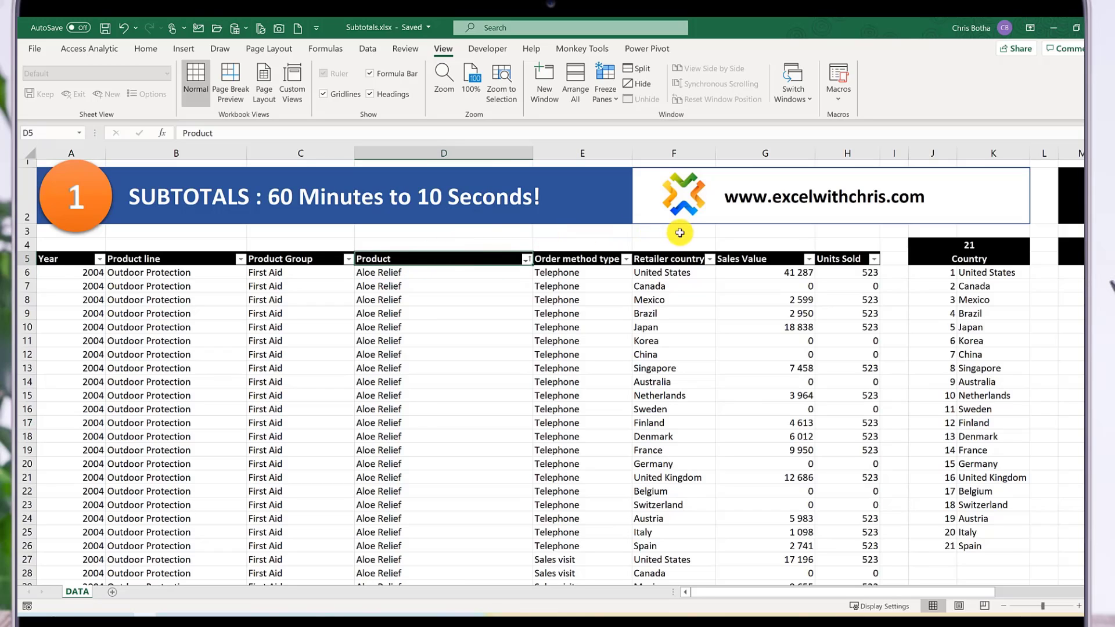
left_click(735, 262)
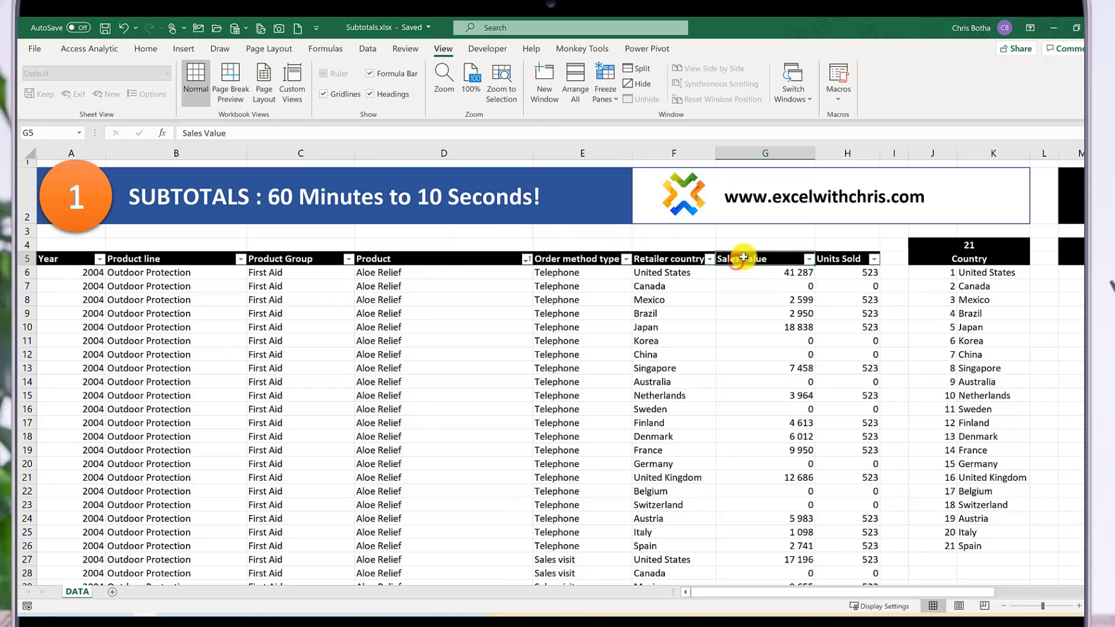
left_click(837, 258)
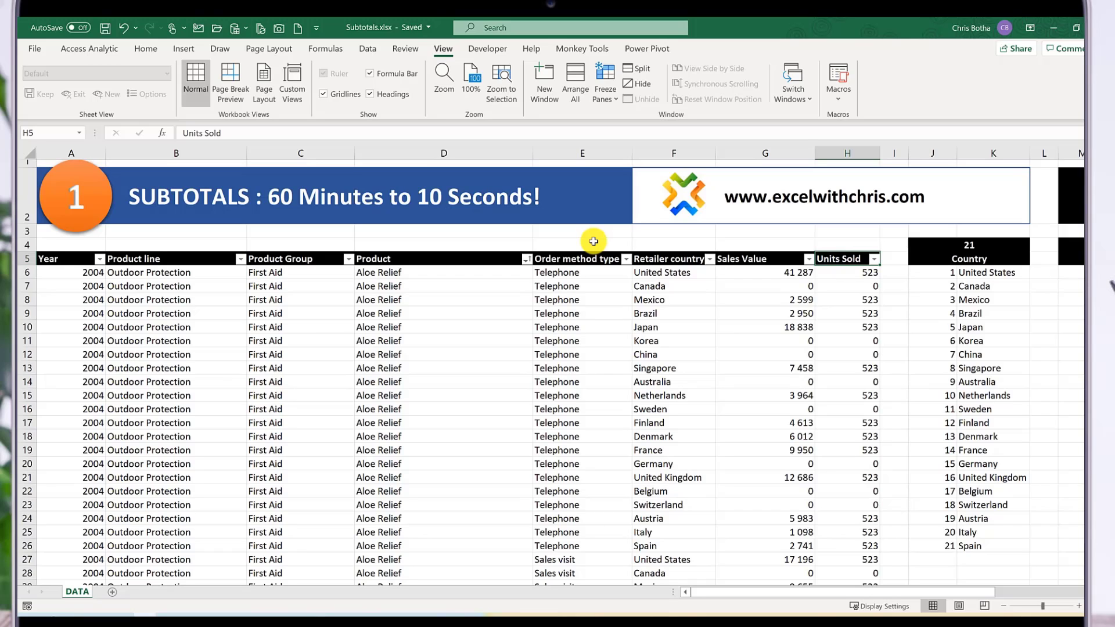
- Sort the sales table by the Product column from A to Z
left_click(413, 261)
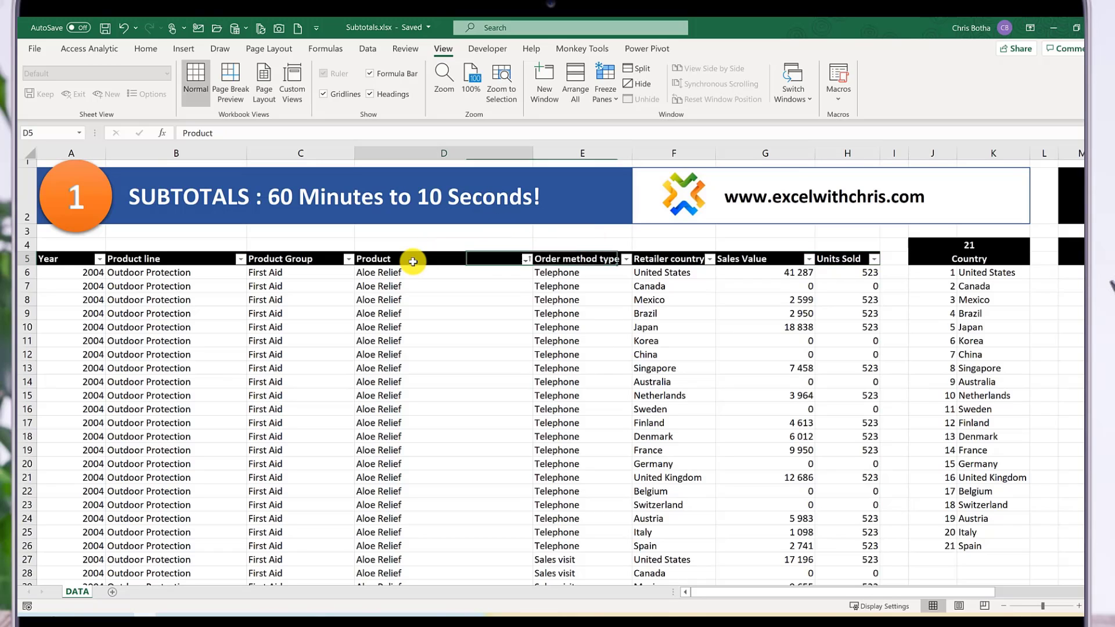
left_click(526, 260)
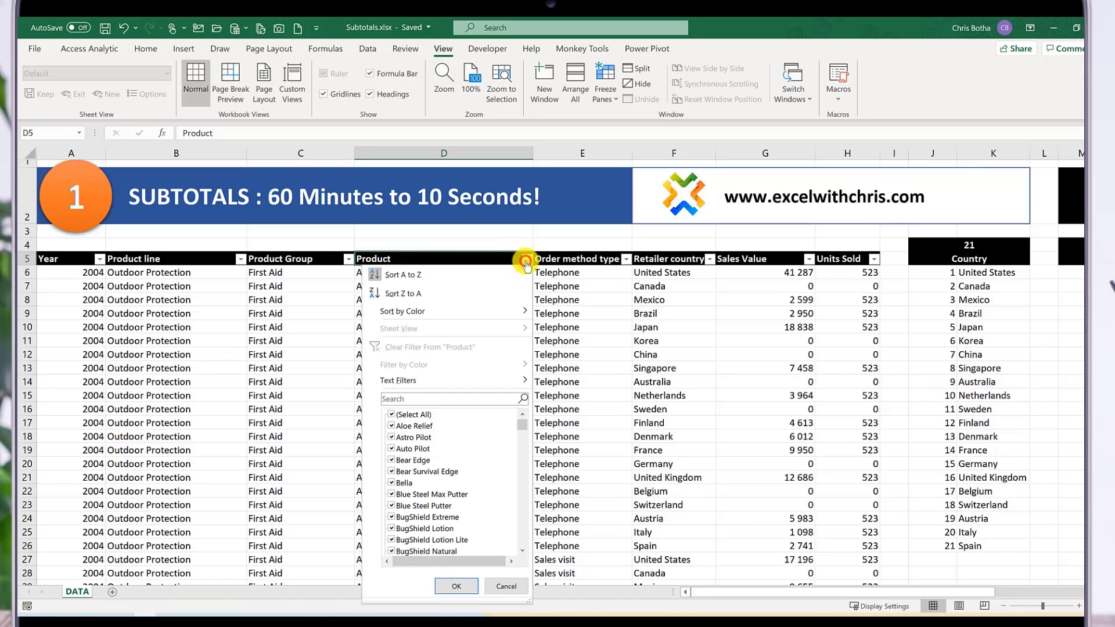
left_click(428, 275)
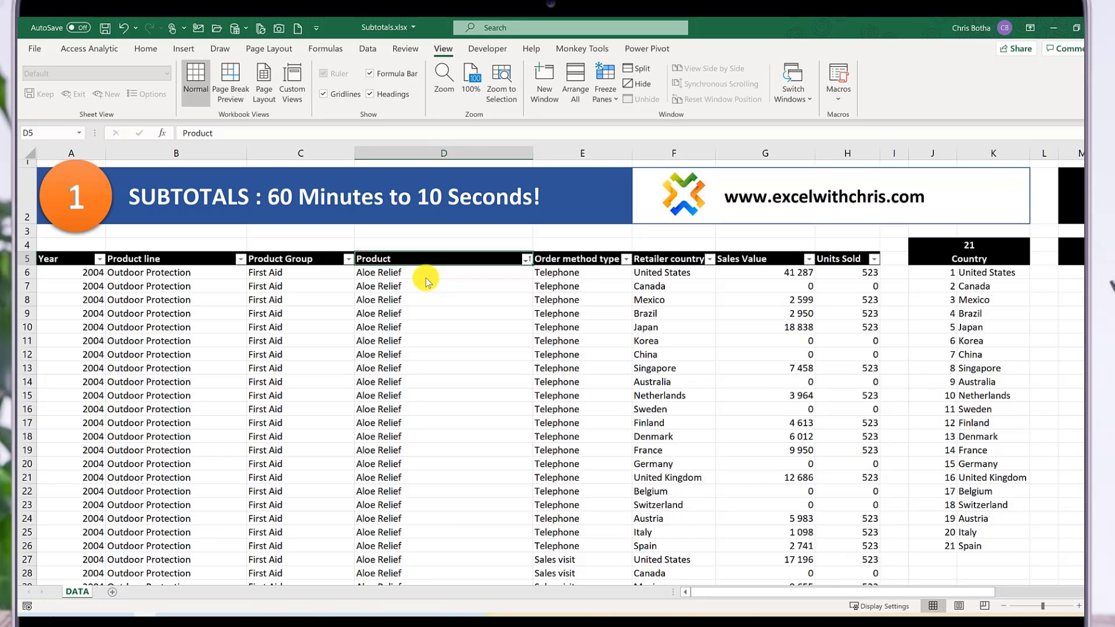
- Insert a blank row at row 594, between the last Aloe Relief record and the first Astro Pilot record
scroll(428, 282, "down", 20)
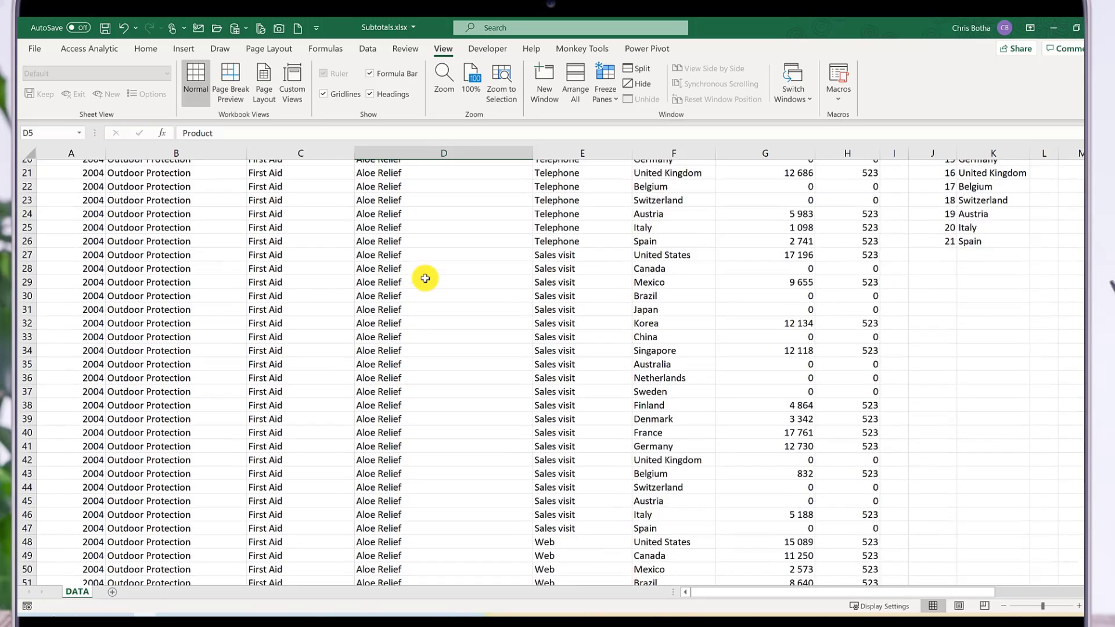
scroll(425, 282, "down", 13)
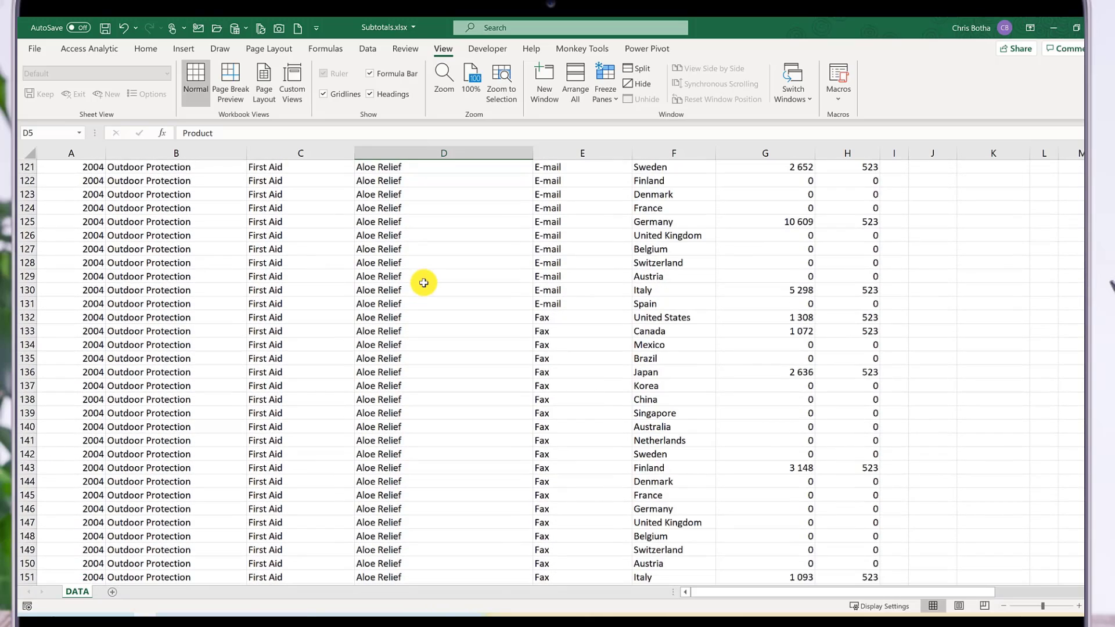
scroll(423, 282, "down", 16)
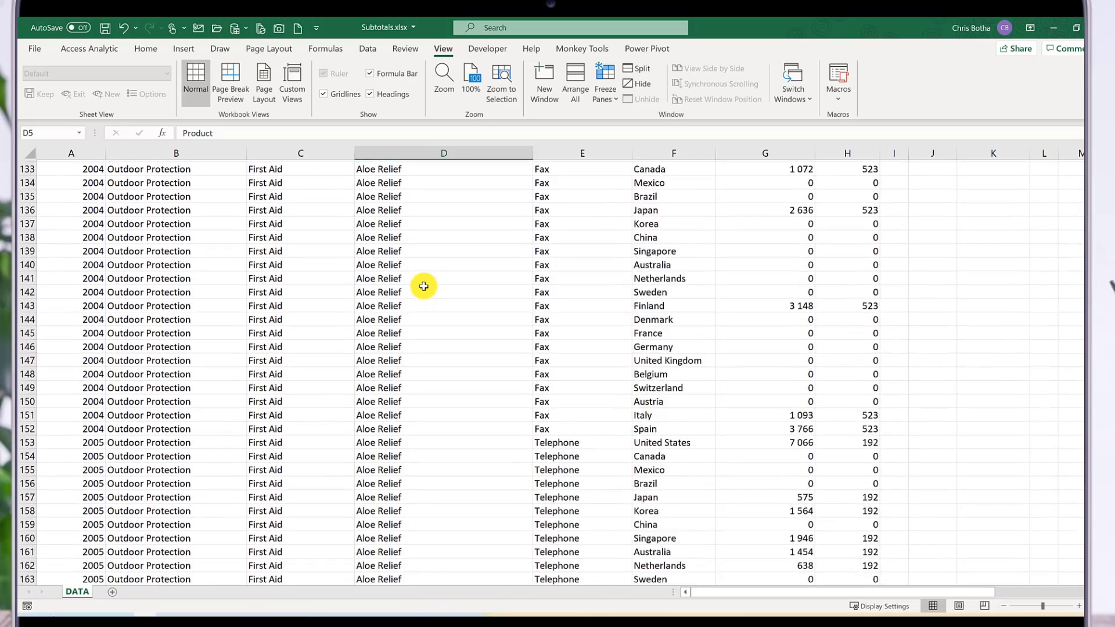
scroll(418, 284, "down", 20)
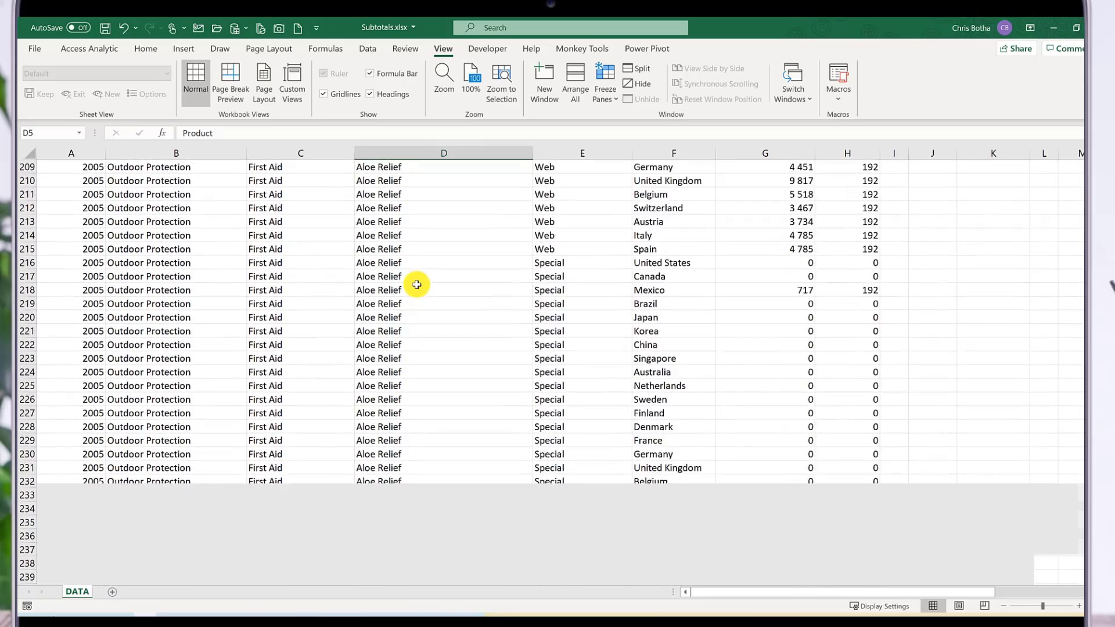
scroll(416, 284, "down", 20)
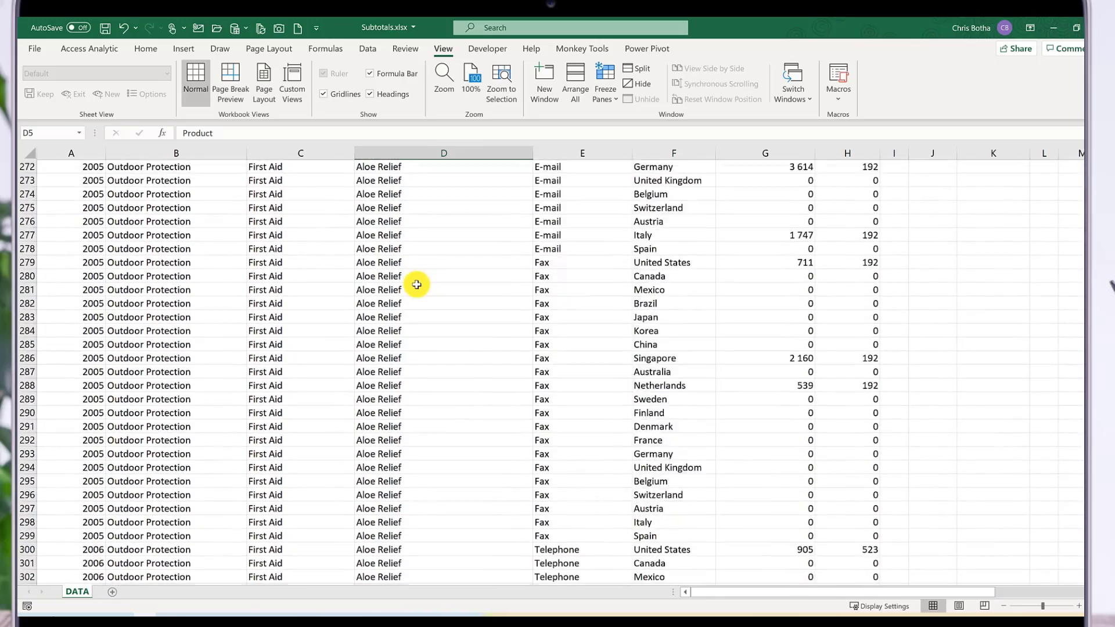
scroll(416, 287, "down", 20)
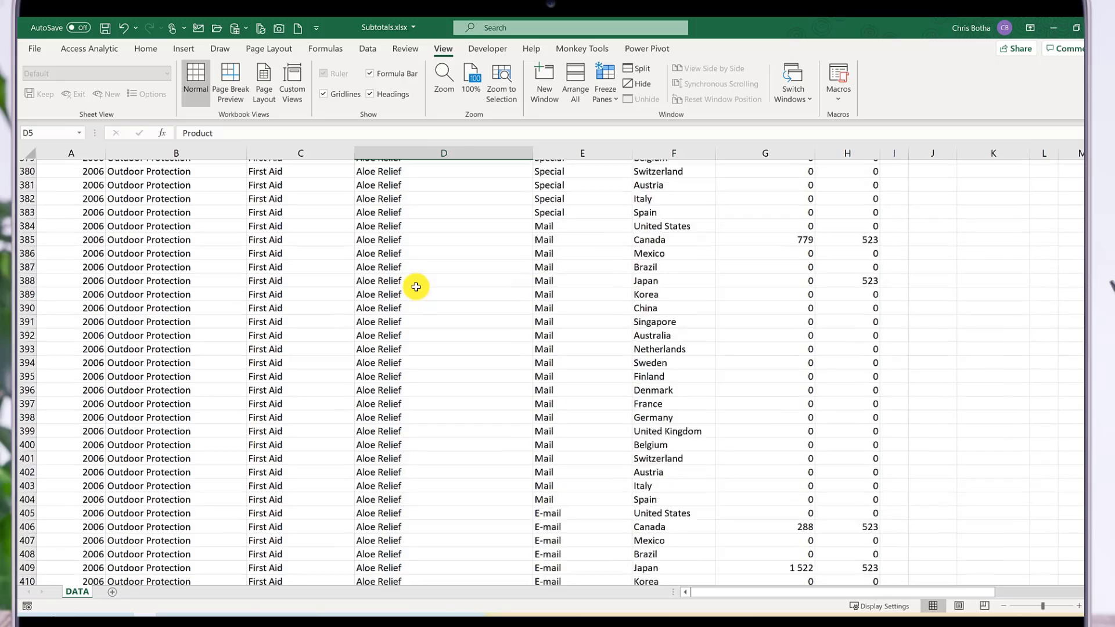
scroll(417, 285, "down", 20)
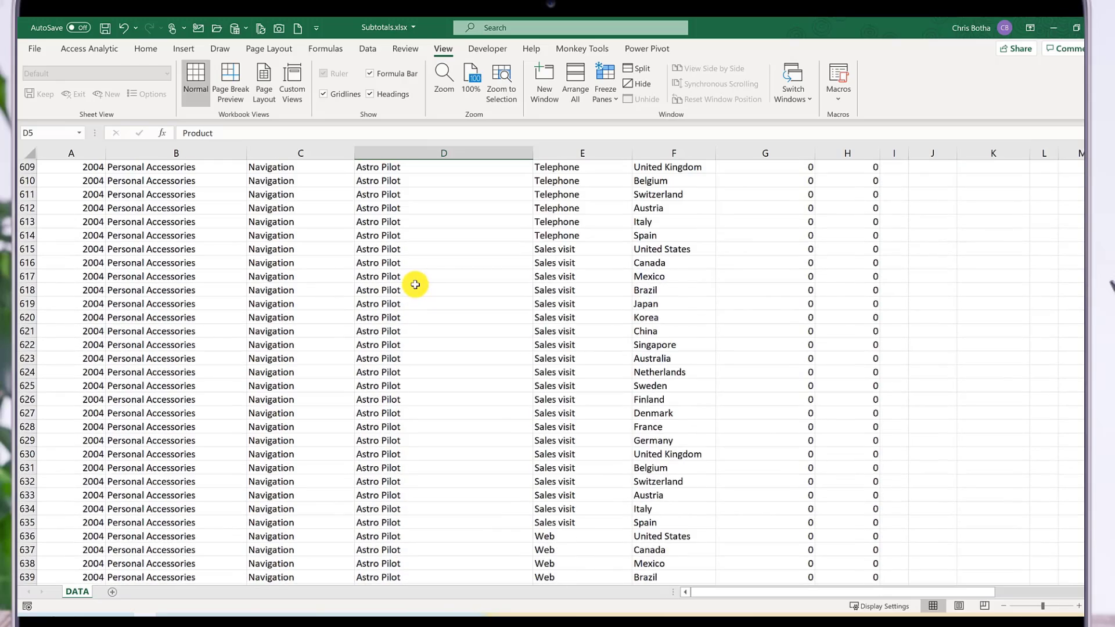
scroll(416, 285, "up", 11)
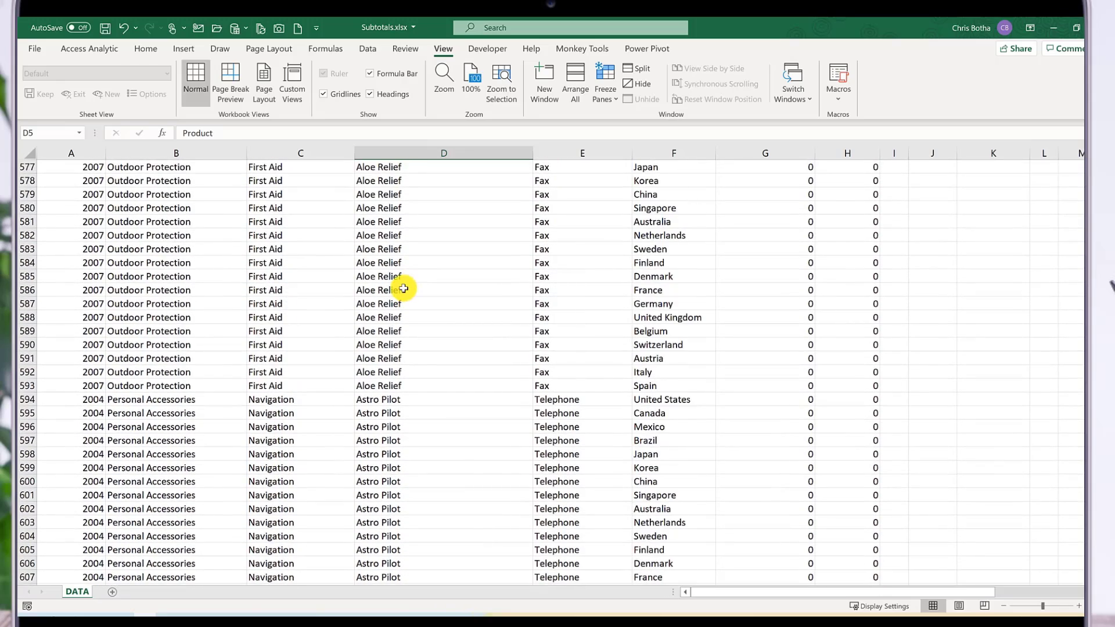
left_click(373, 395)
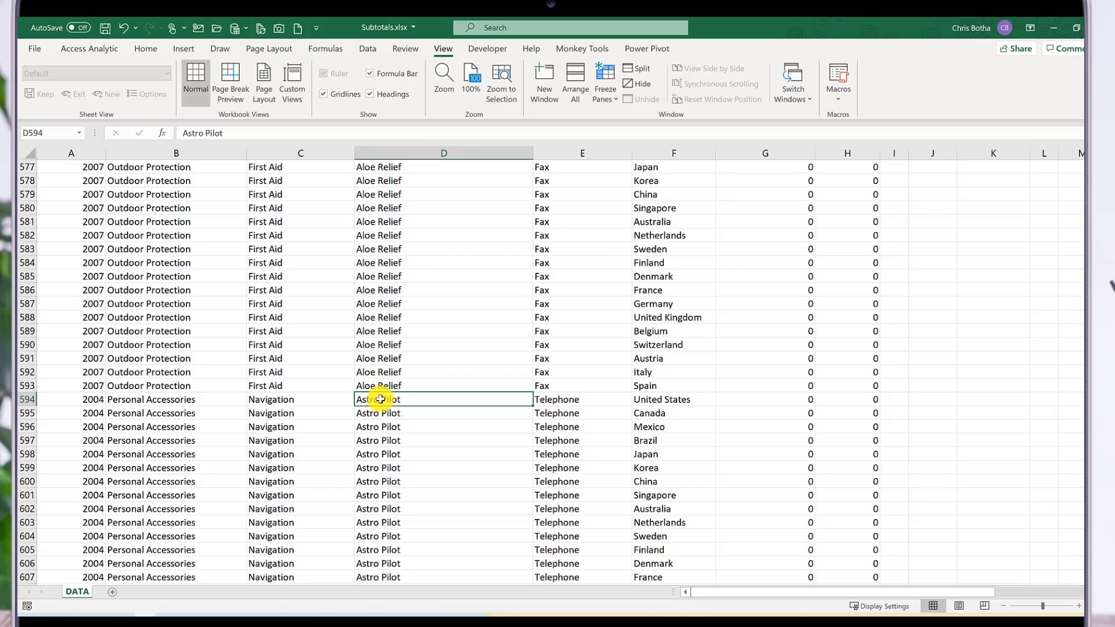
left_click(25, 400)
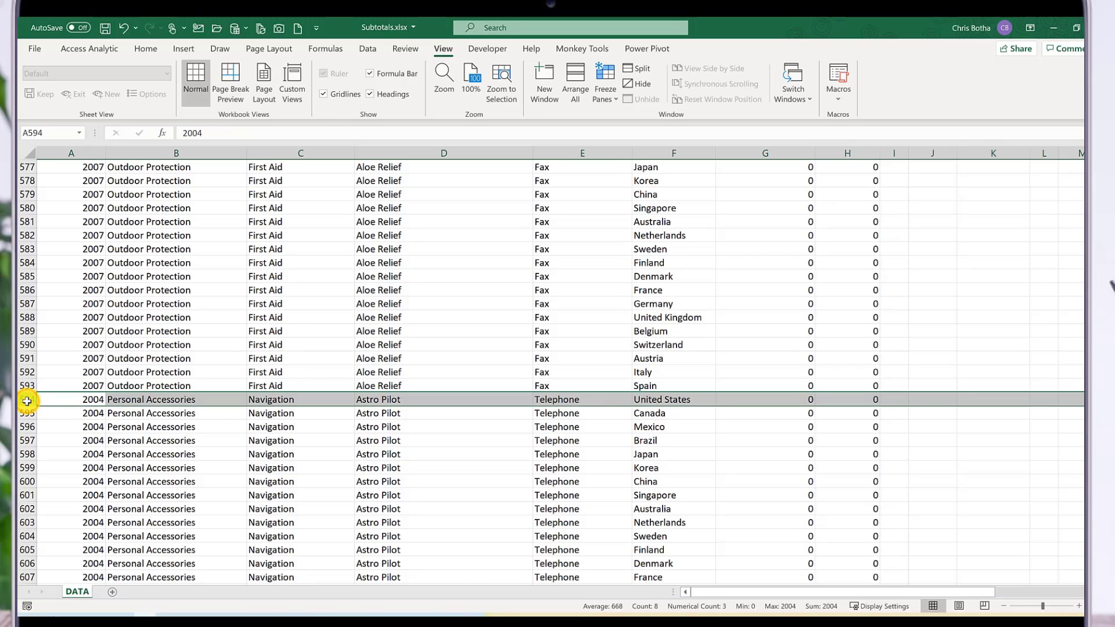
right_click(24, 400)
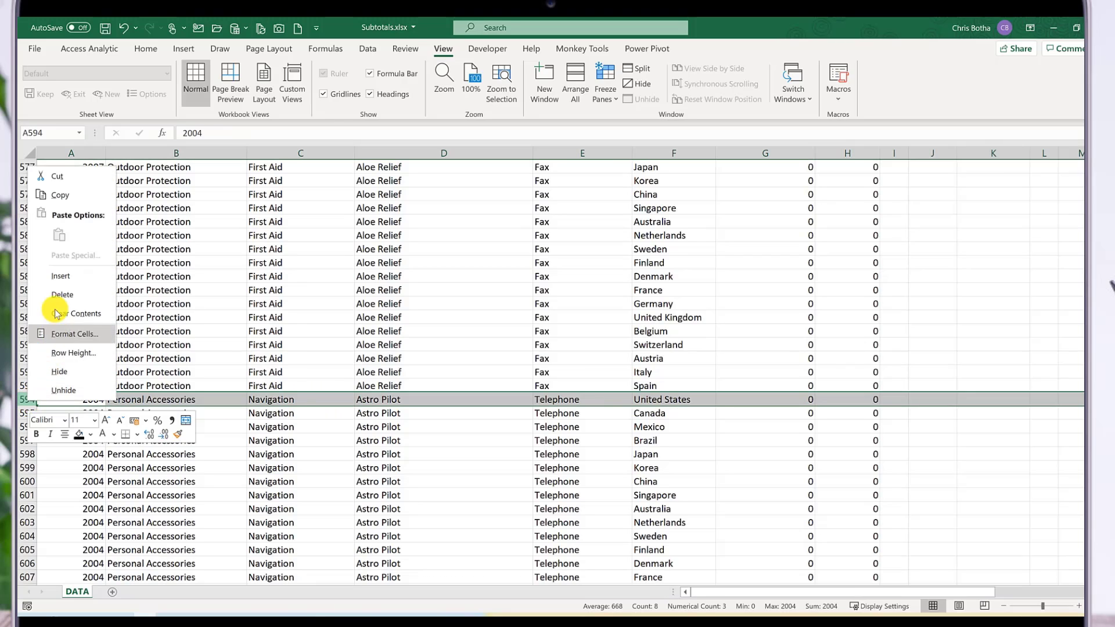
left_click(57, 277)
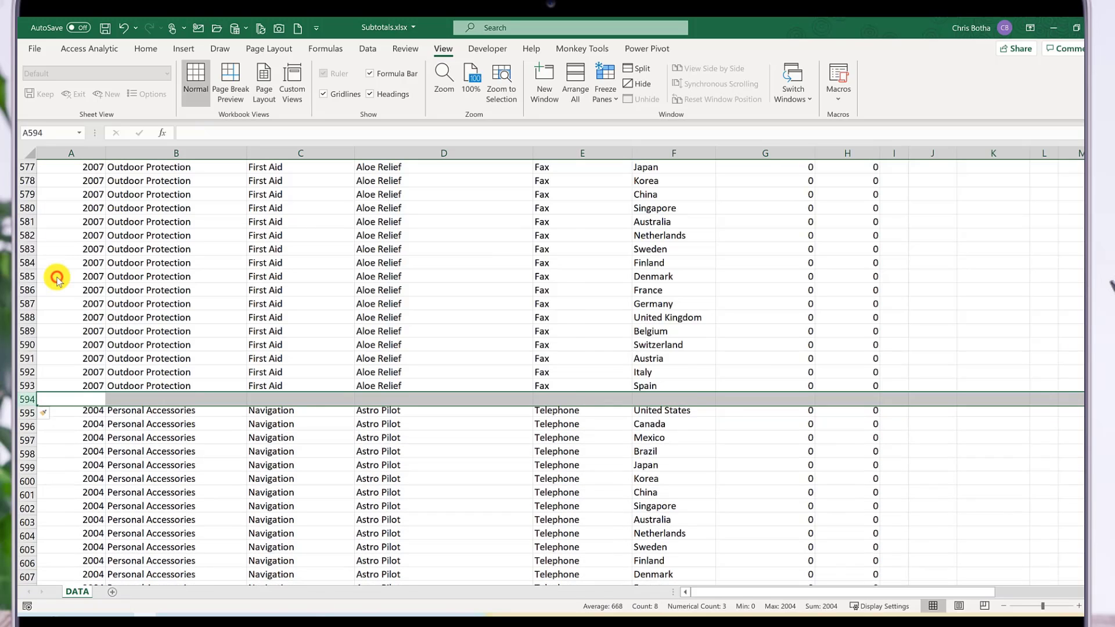
- Enter a SUM formula in G594 that totals the Aloe Relief sales values in G6:G593
left_click(761, 399)
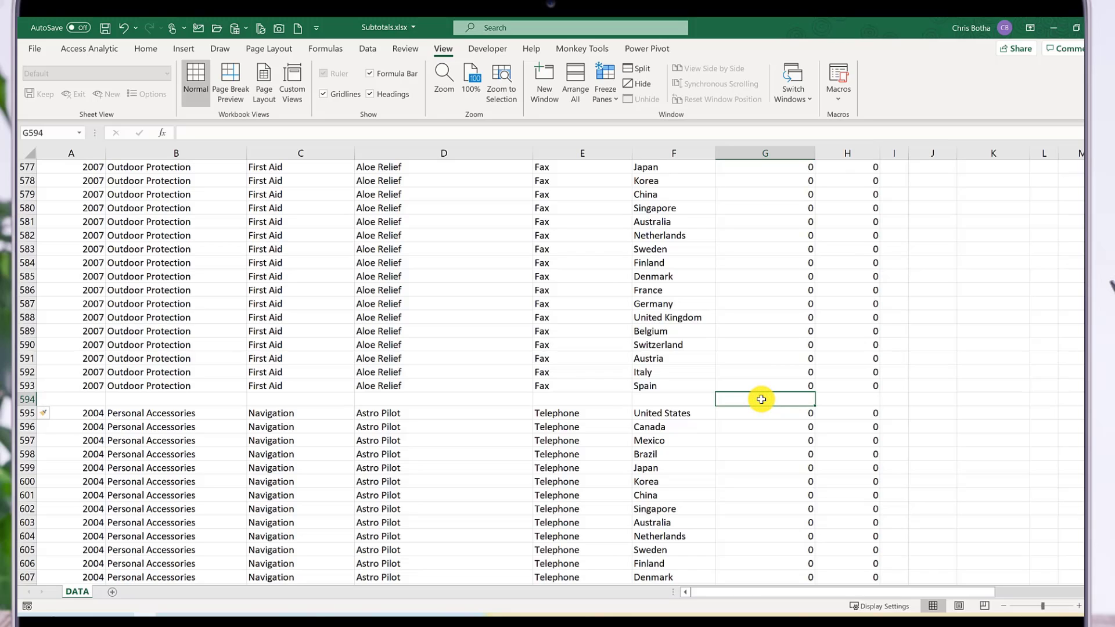
type("=sum(")
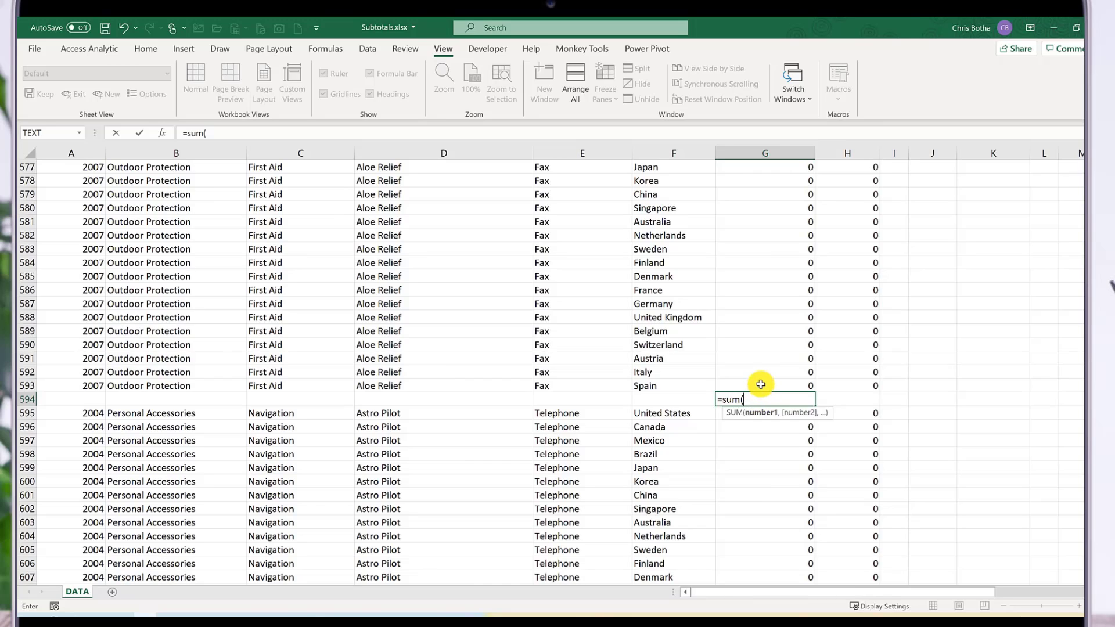
left_click(761, 385)
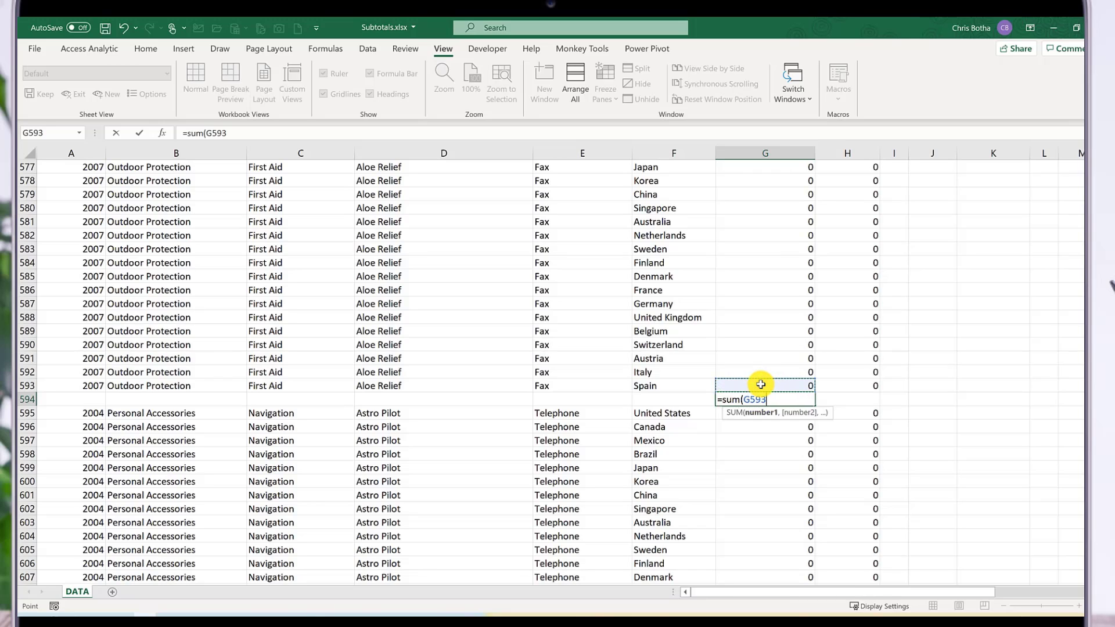
key("ctrl+shift+Up")
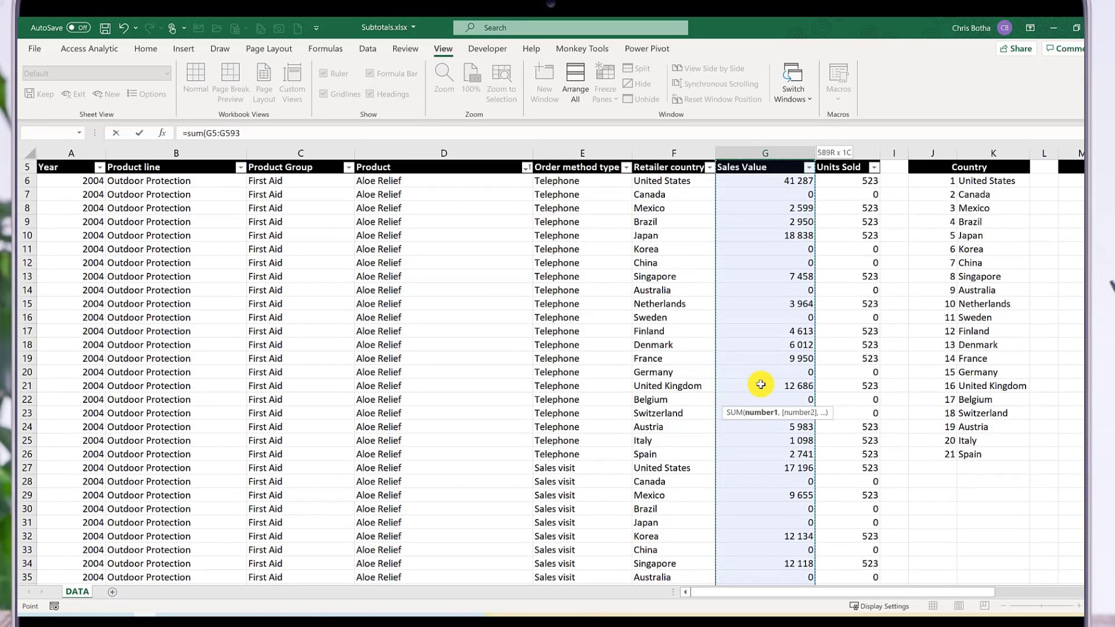
key("shift+Down")
type(")")
key("Return")
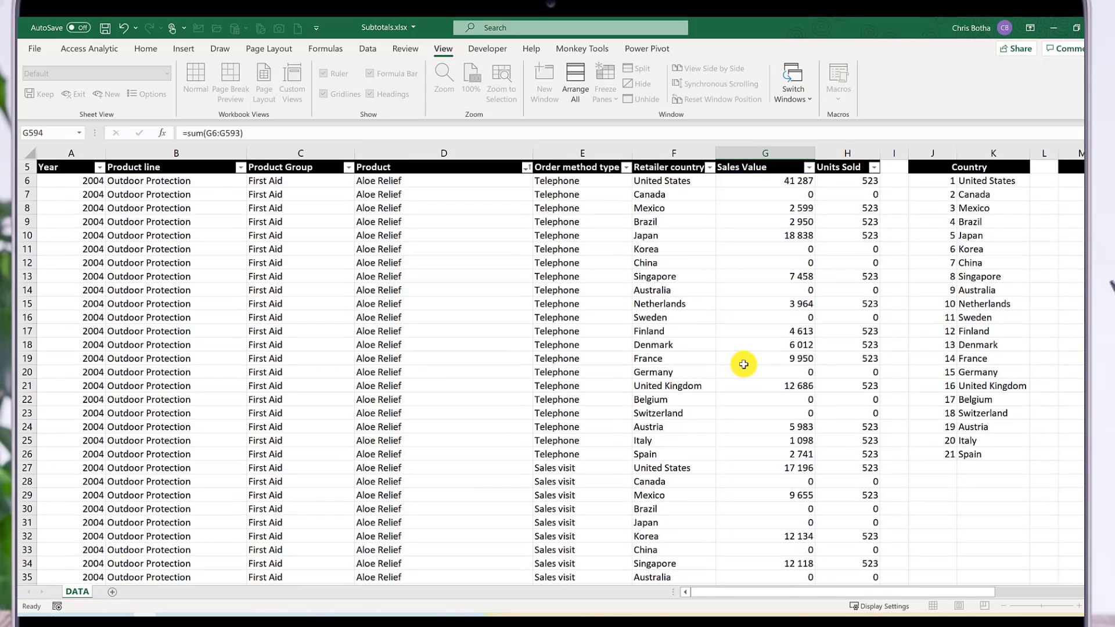
left_click(777, 562)
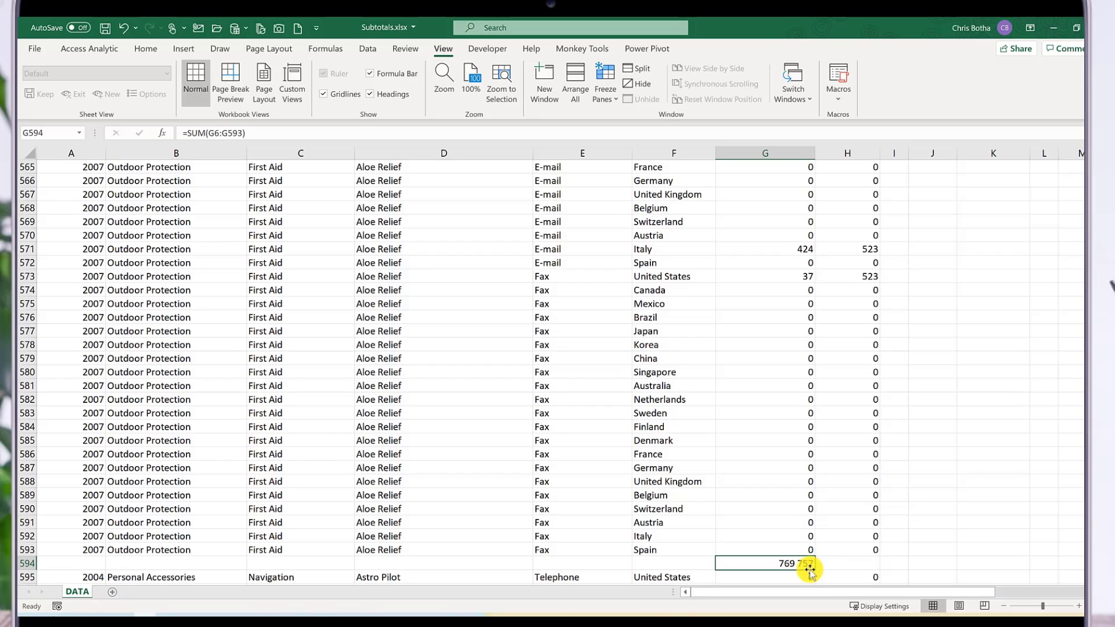
- Copy the Sales Value subtotal formula across to Units Sold in H594 and check both formulas
left_click_drag(810, 571, 860, 571)
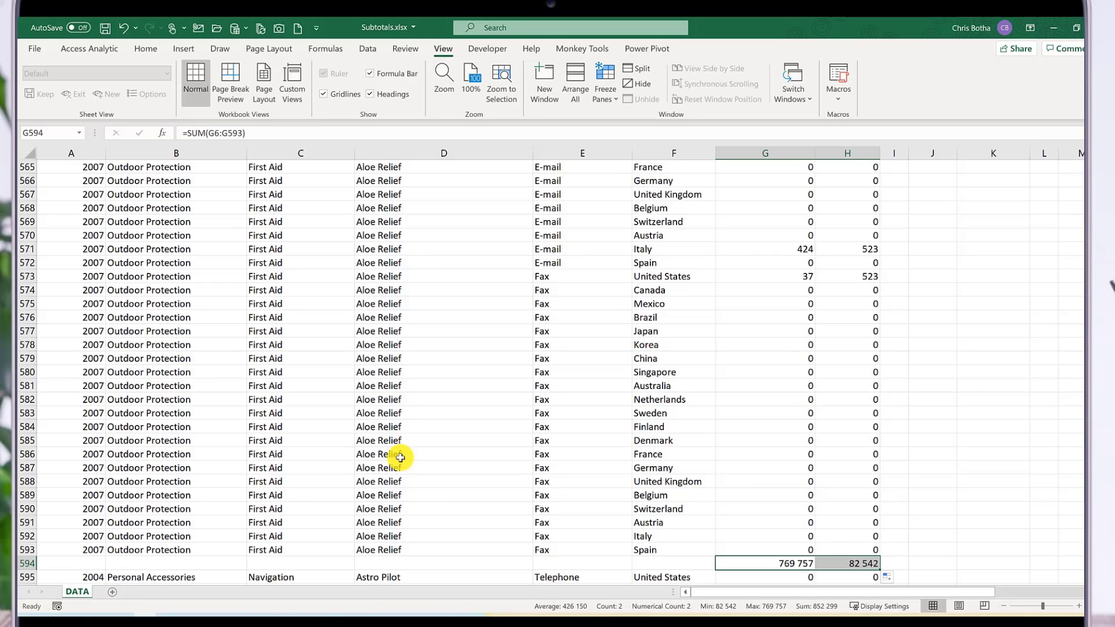
left_click(766, 561)
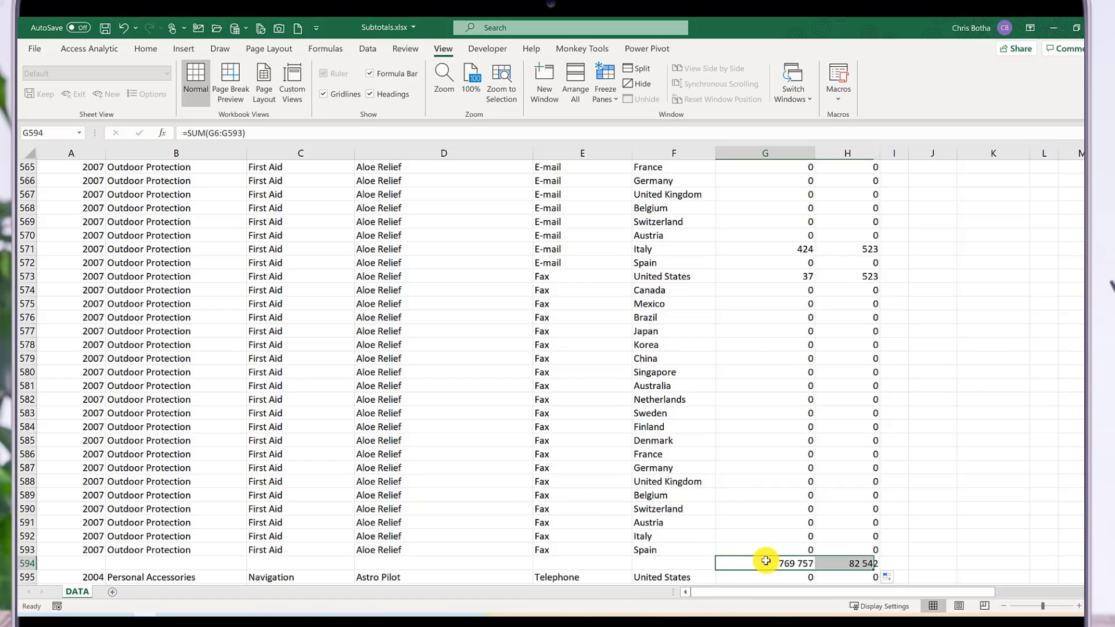
left_click(860, 563)
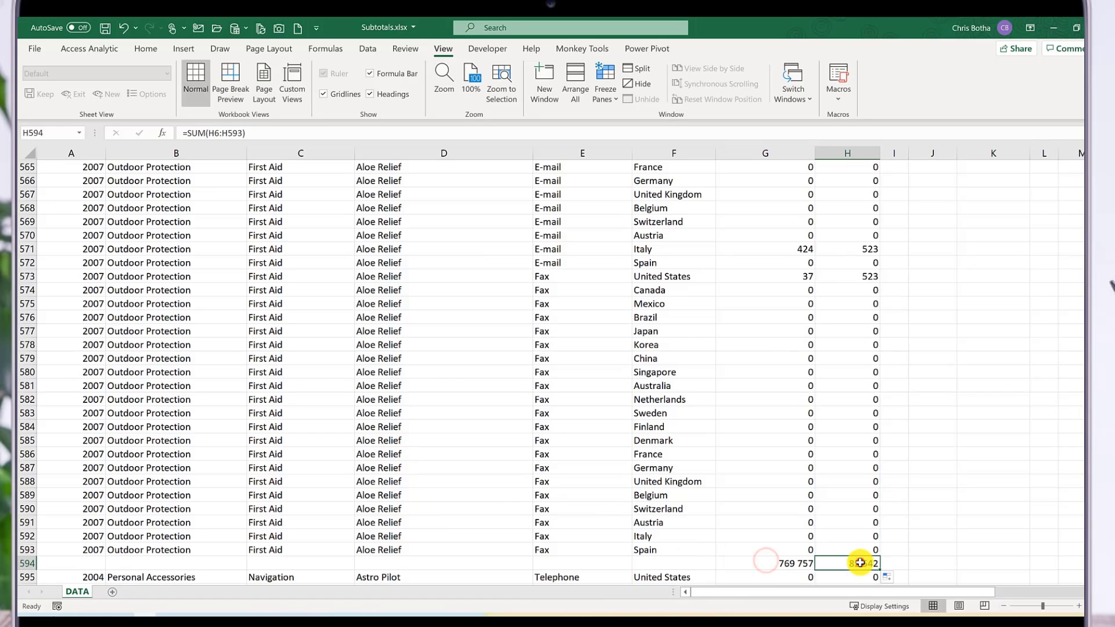
left_click(427, 549)
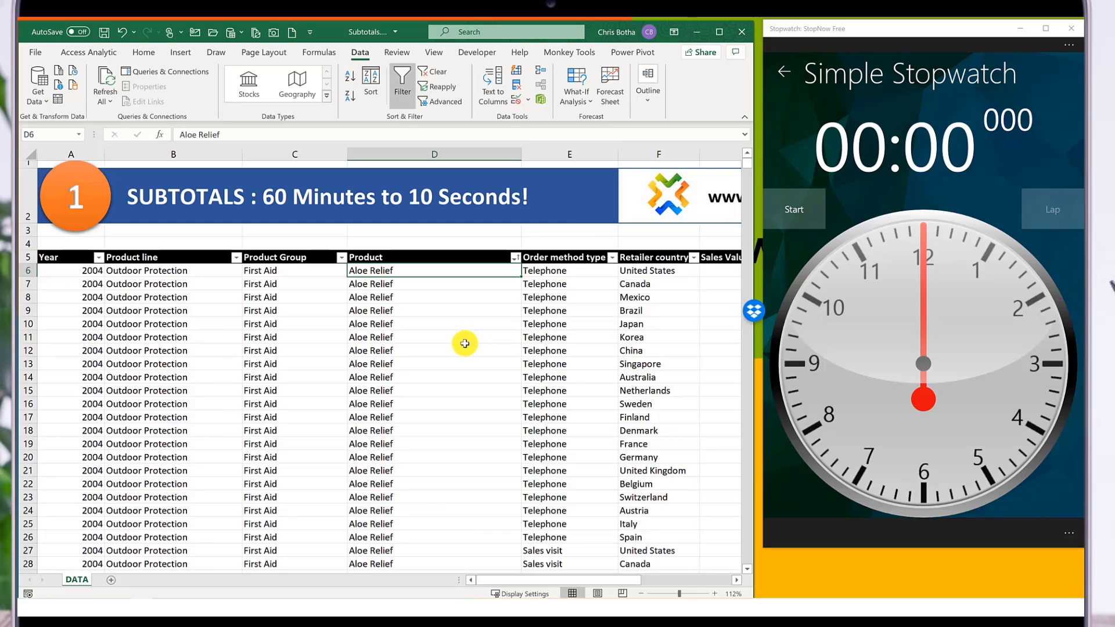
- Examine the Country, Product Groups and Product counts and the overall figure above them, and return to the table's first columns
left_click(736, 585)
left_click(736, 585)
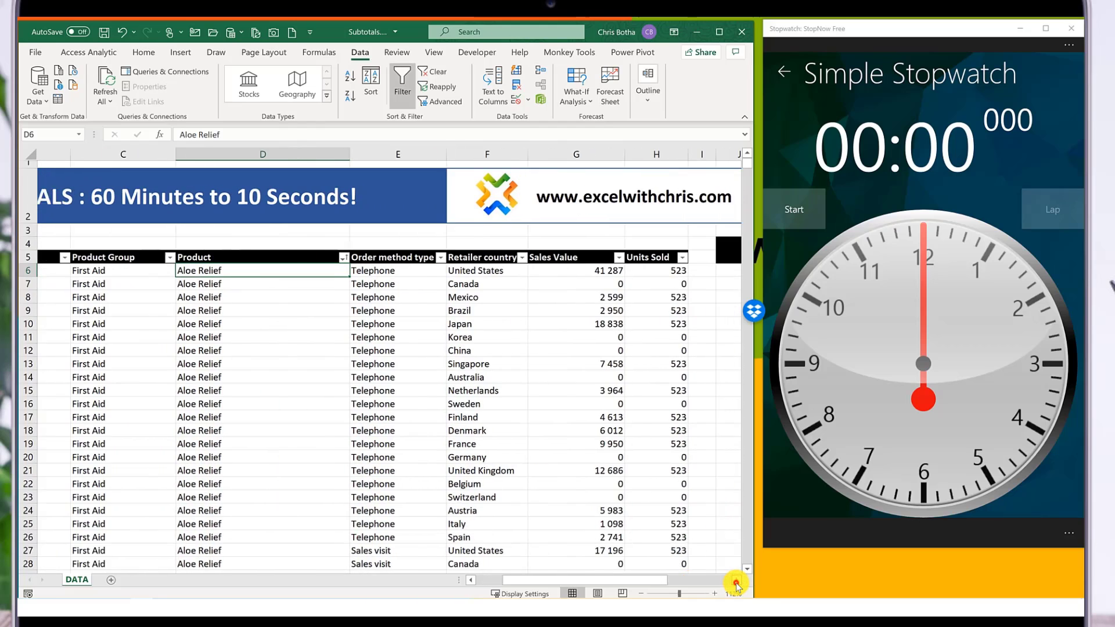
left_click(736, 585)
left_click(736, 585)
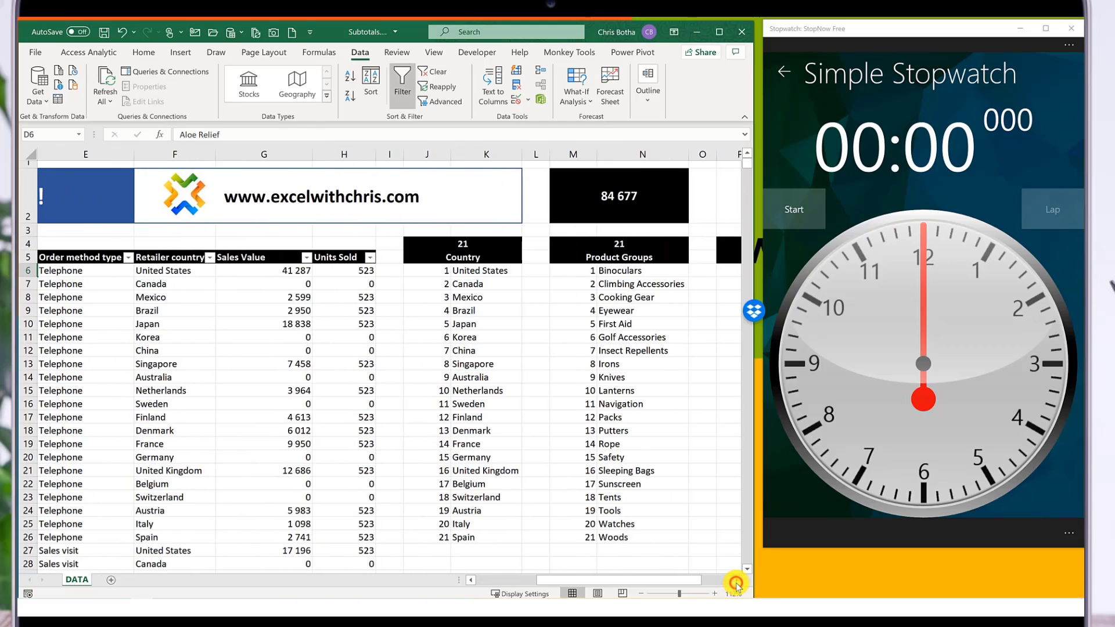
left_click(735, 586)
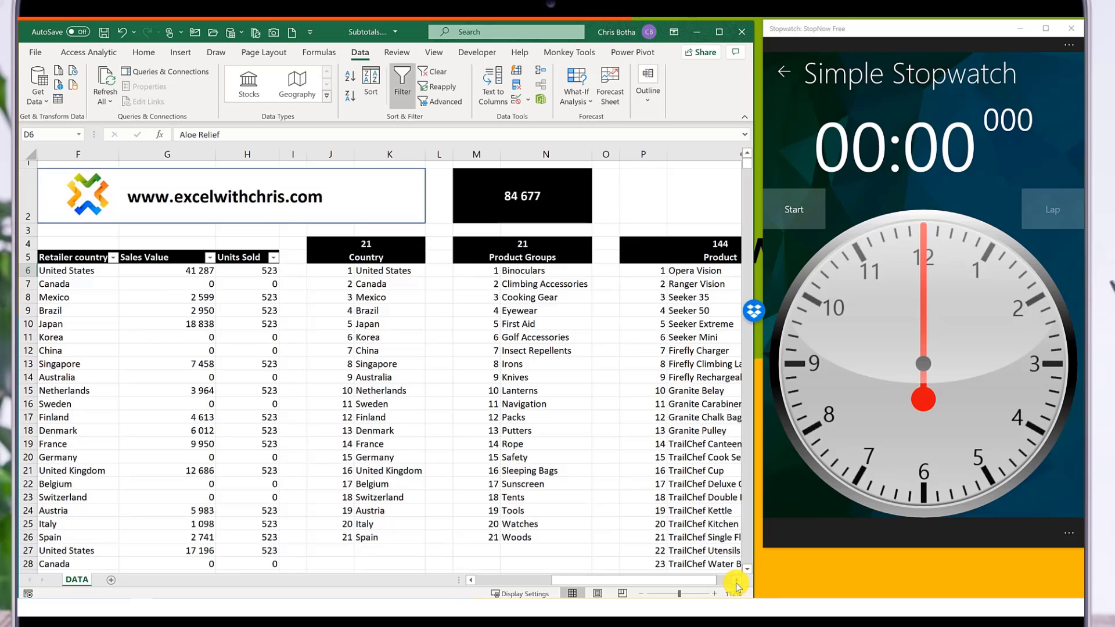
left_click(474, 247)
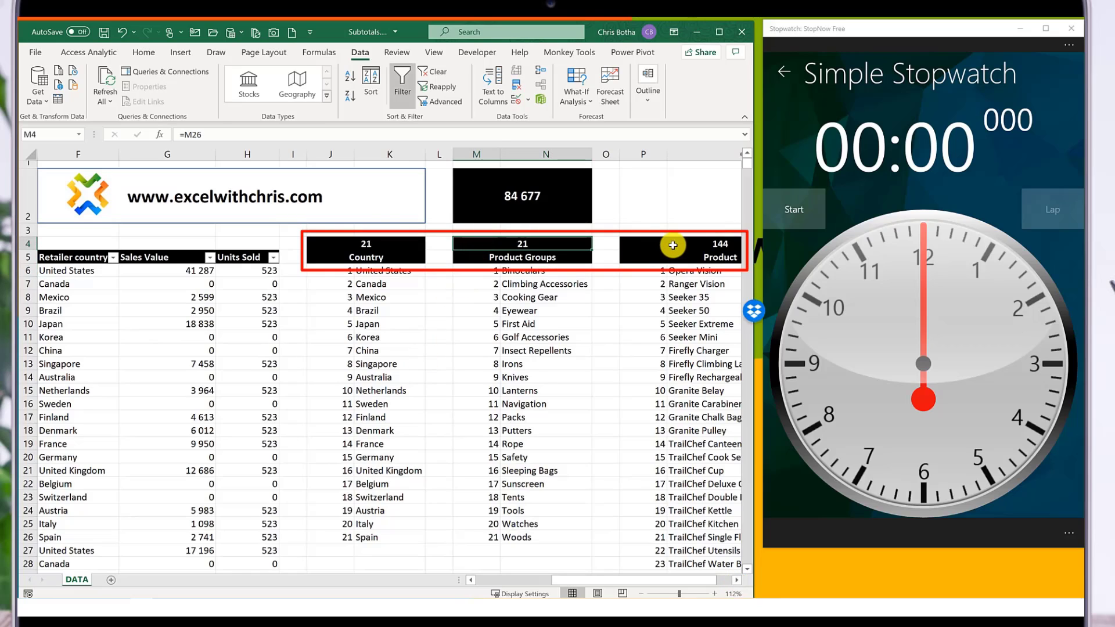
left_click(673, 245)
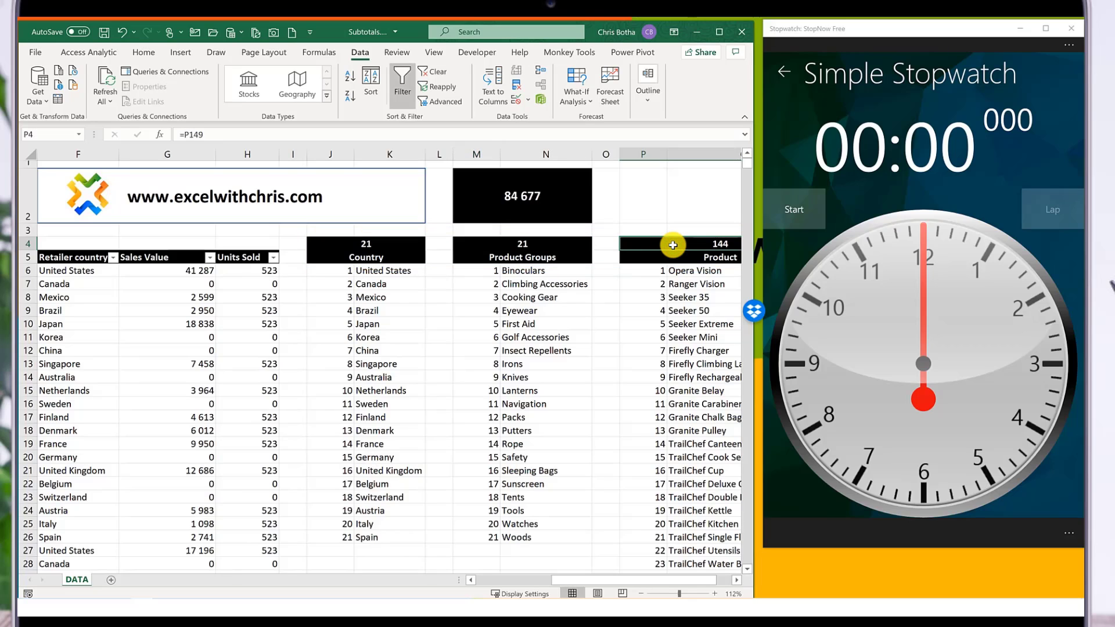
left_click(575, 203)
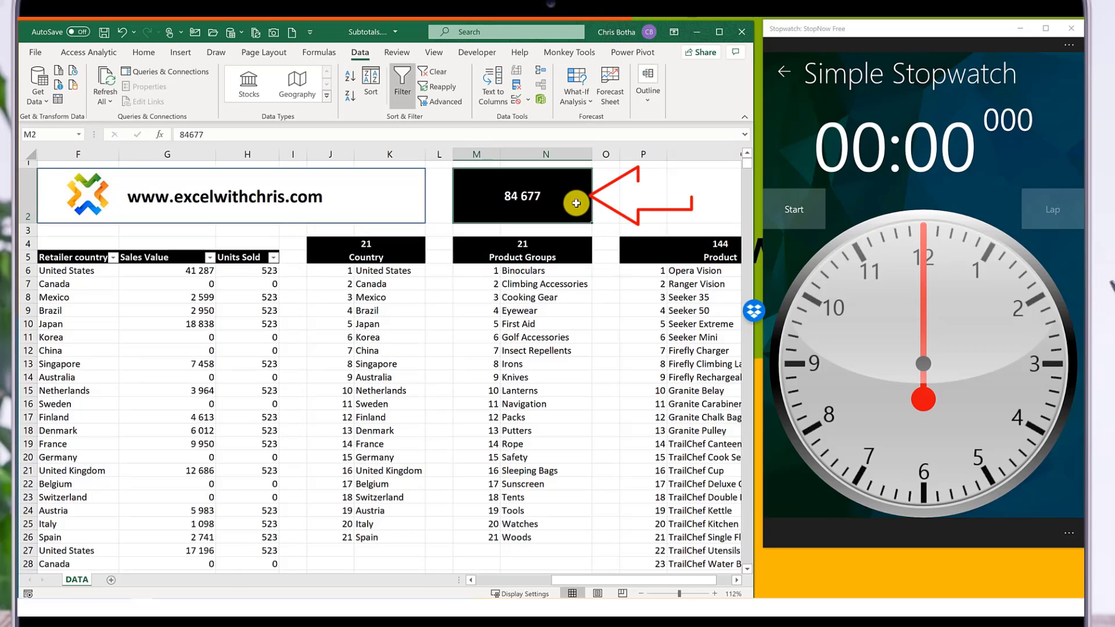
left_click(643, 204)
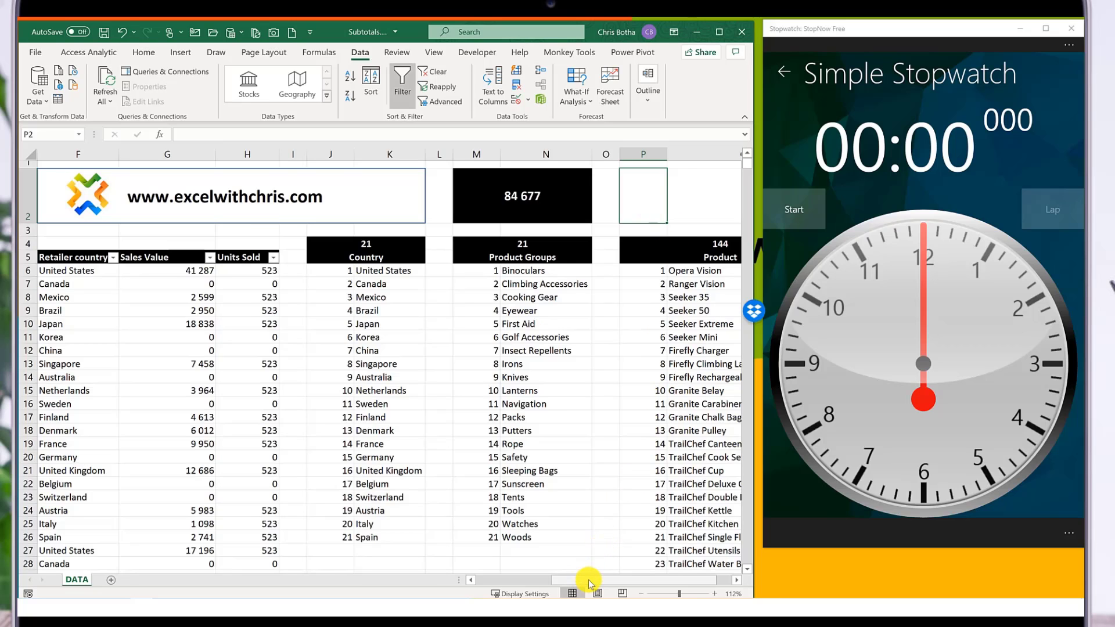
left_click_drag(588, 579, 516, 593)
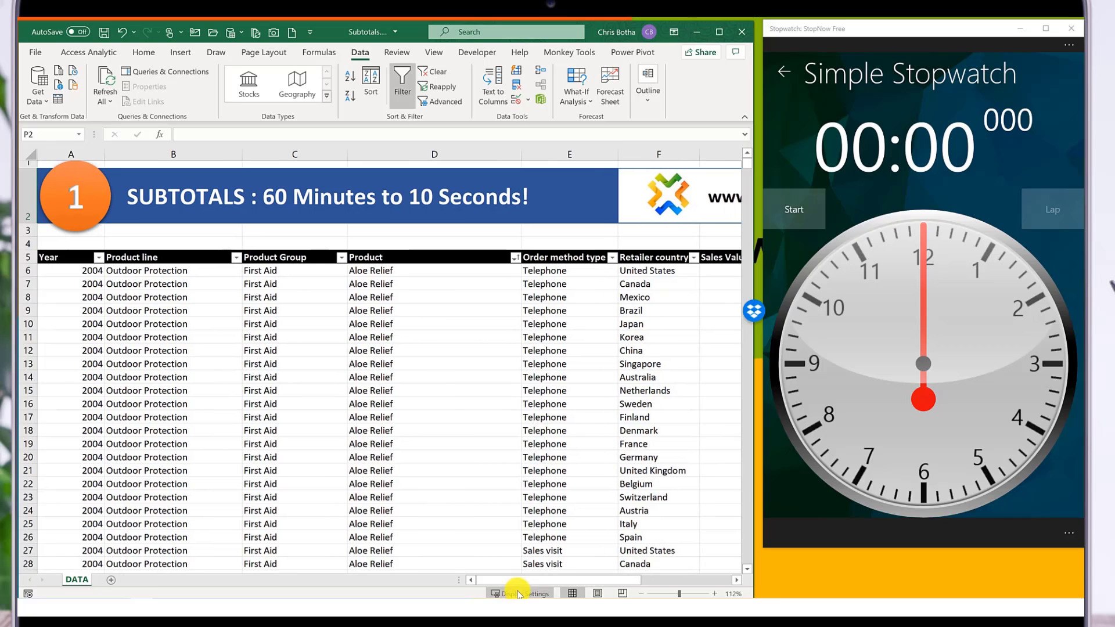
- Add automatic Sum subtotals for Sales Value and Units Sold at each change in Product, timing the operation with the stopwatch
left_click(450, 270)
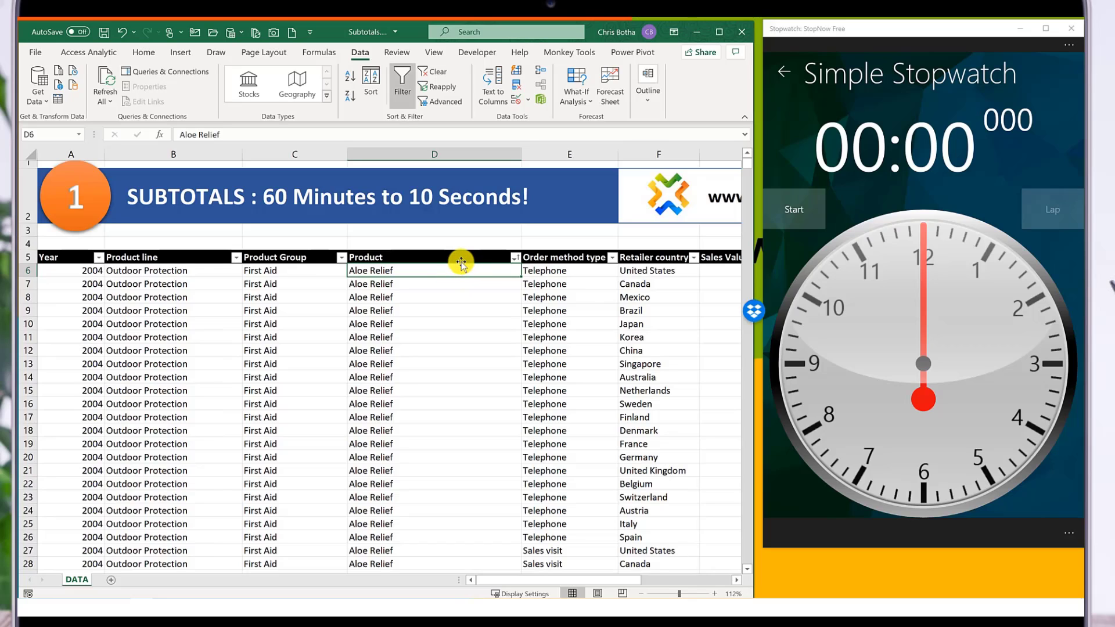
left_click(793, 211)
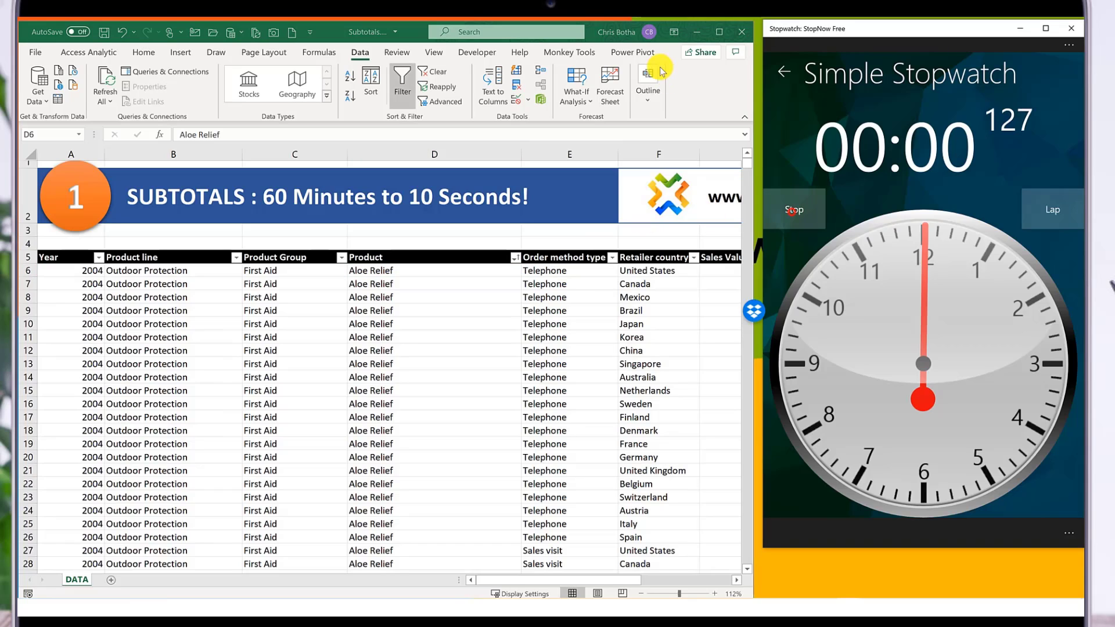
left_click(645, 99)
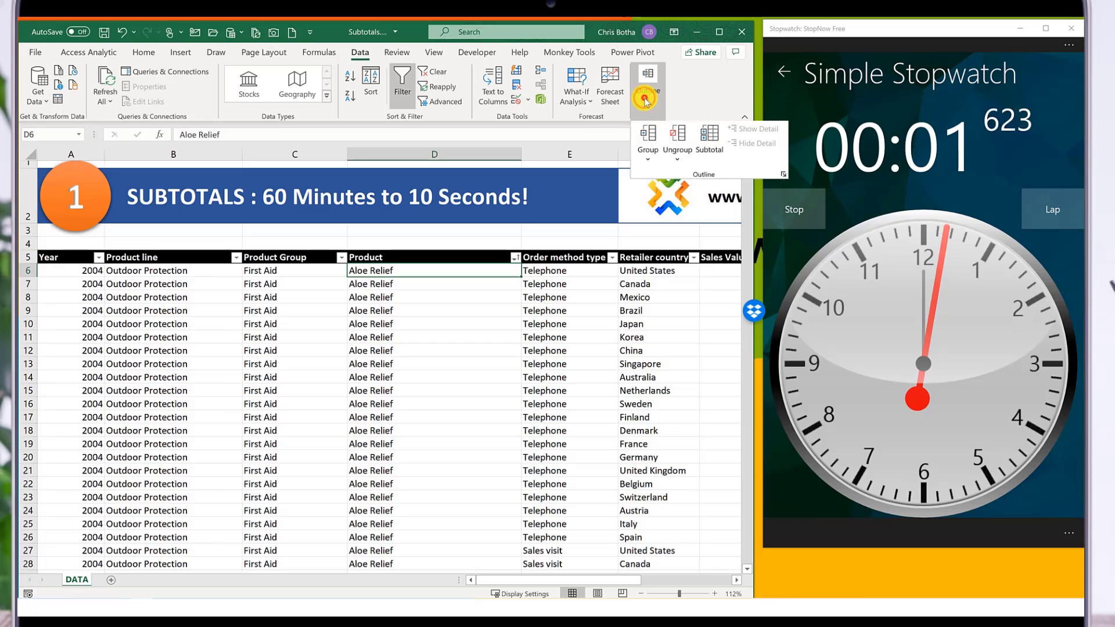
left_click(709, 142)
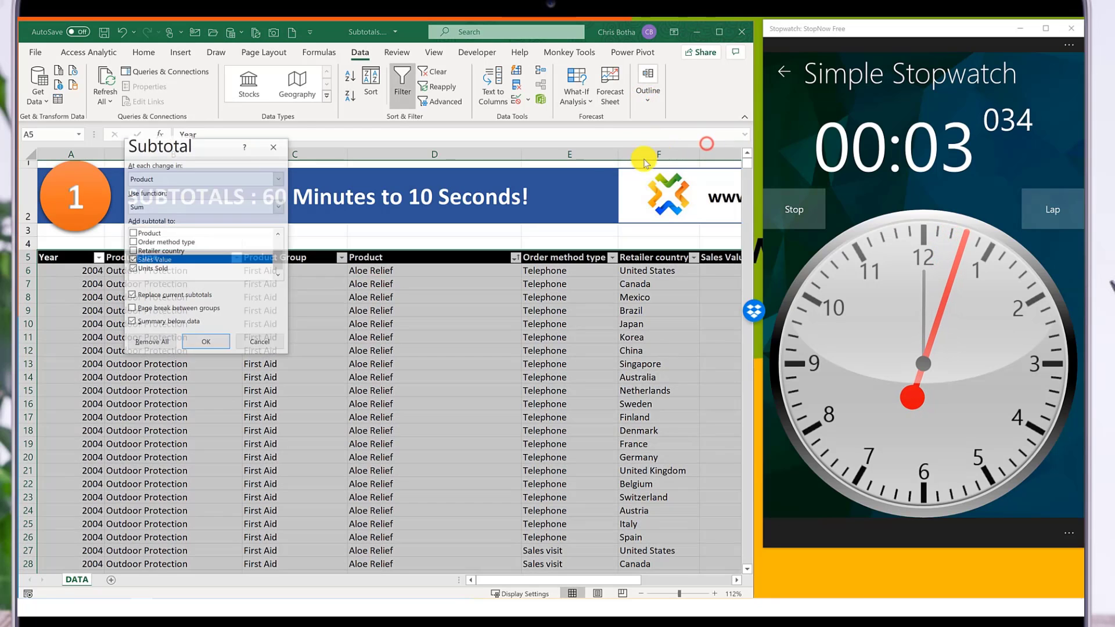
left_click(217, 343)
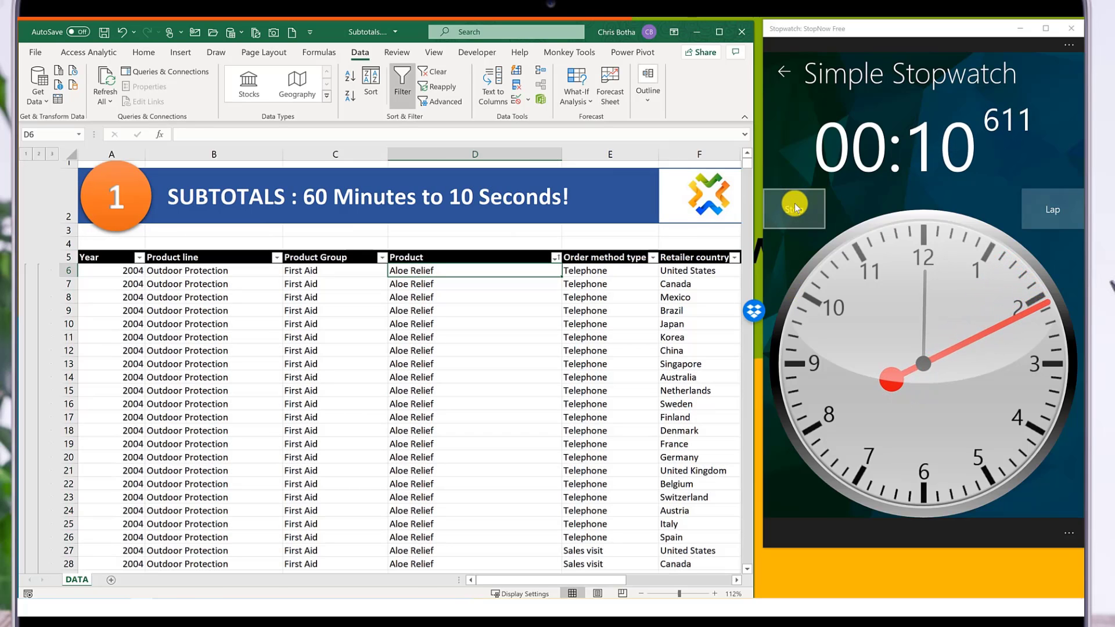
left_click(795, 207)
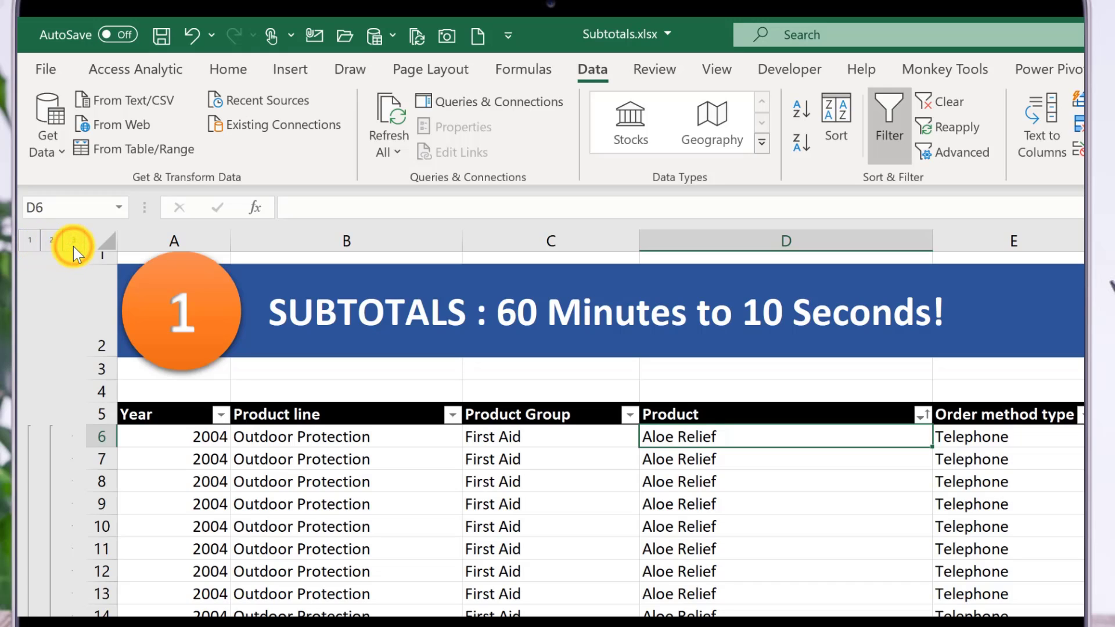
- Collapse the subtotal outline to level 2, showing only the product totals
scroll(485, 468, "down", 13)
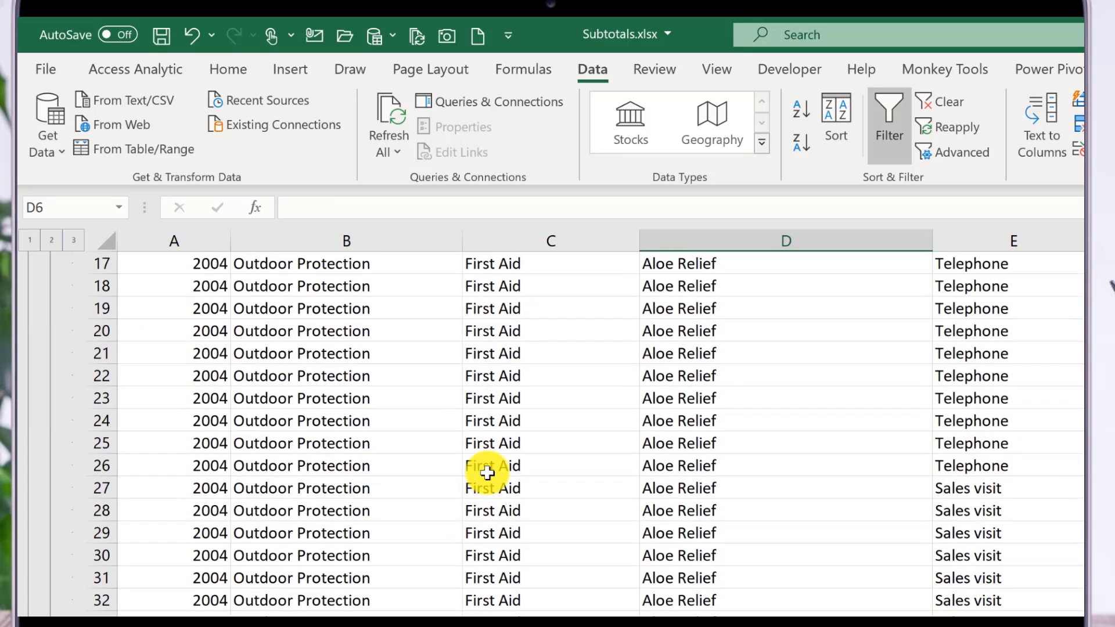
scroll(493, 470, "down", 20)
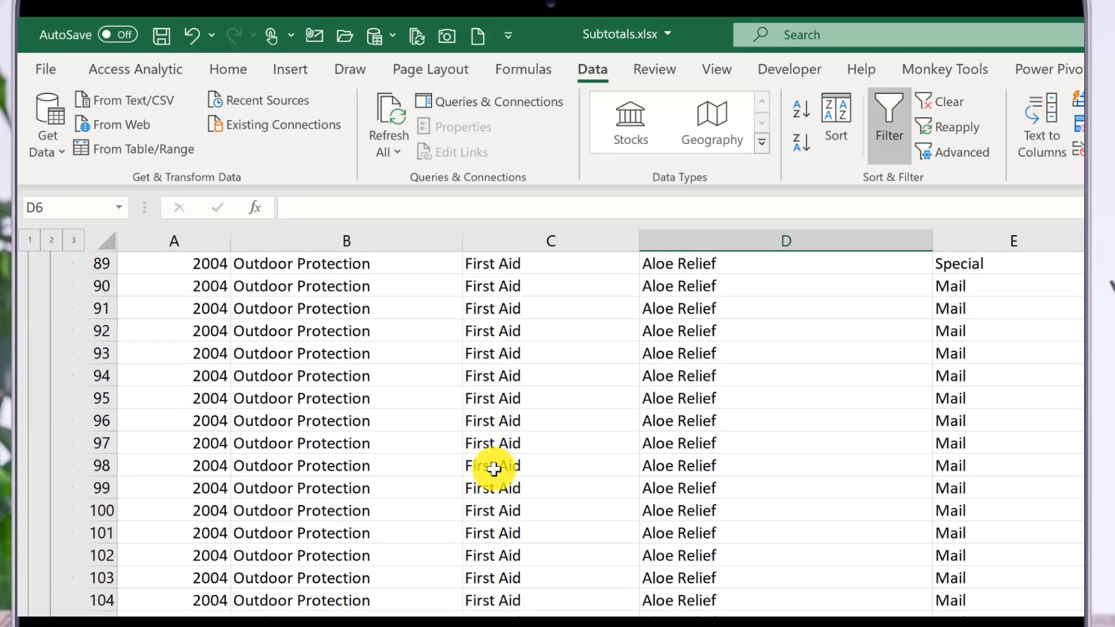
scroll(494, 469, "down", 20)
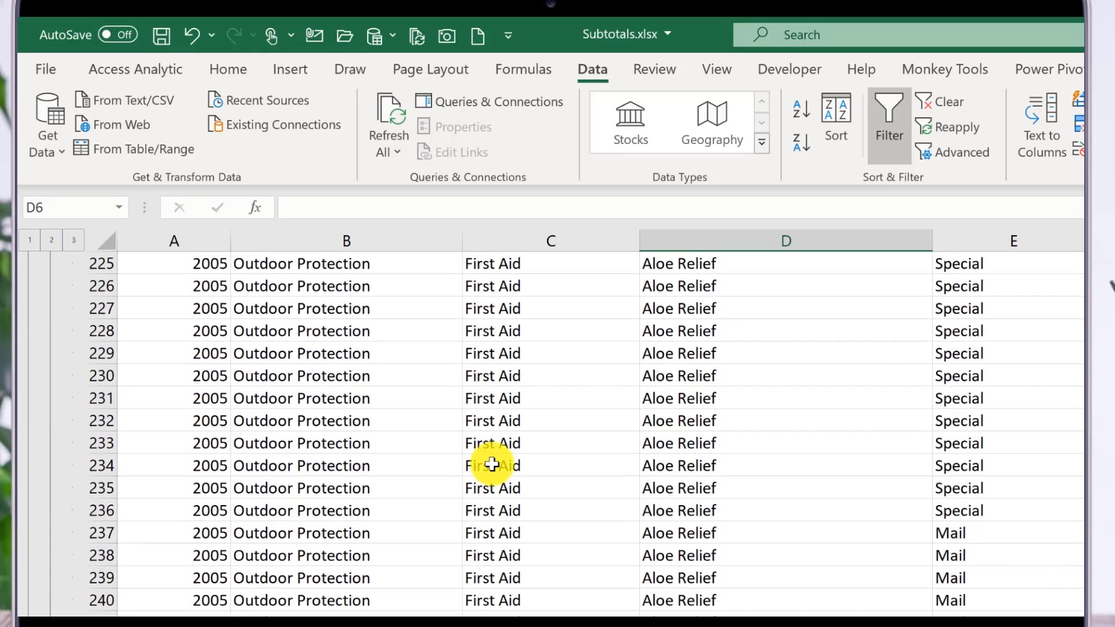
scroll(492, 464, "down", 3)
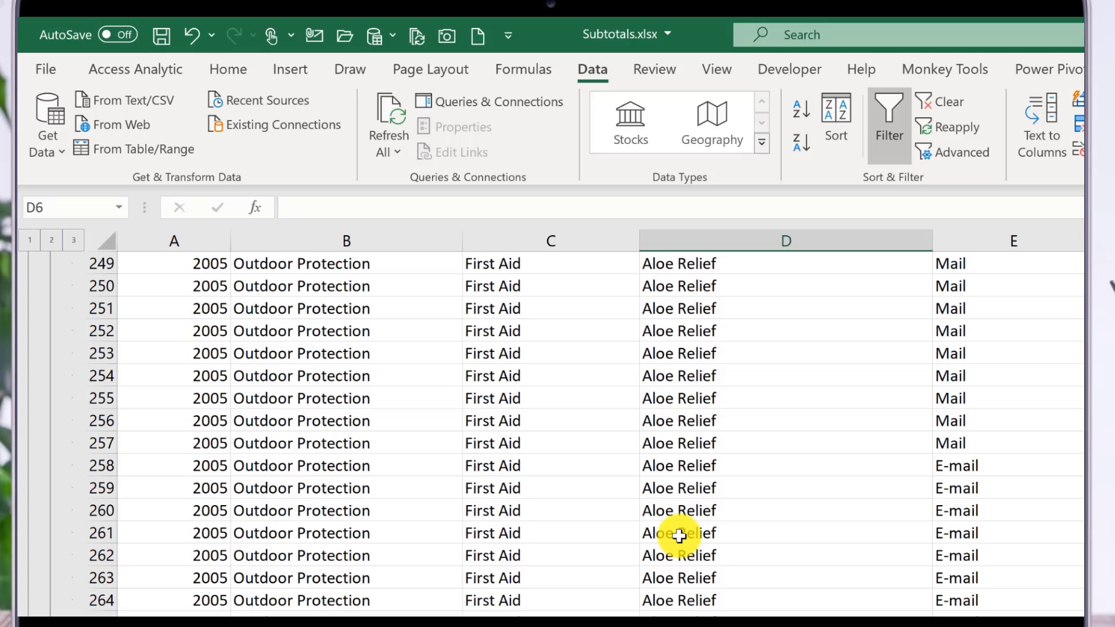
scroll(679, 535, "up", 20)
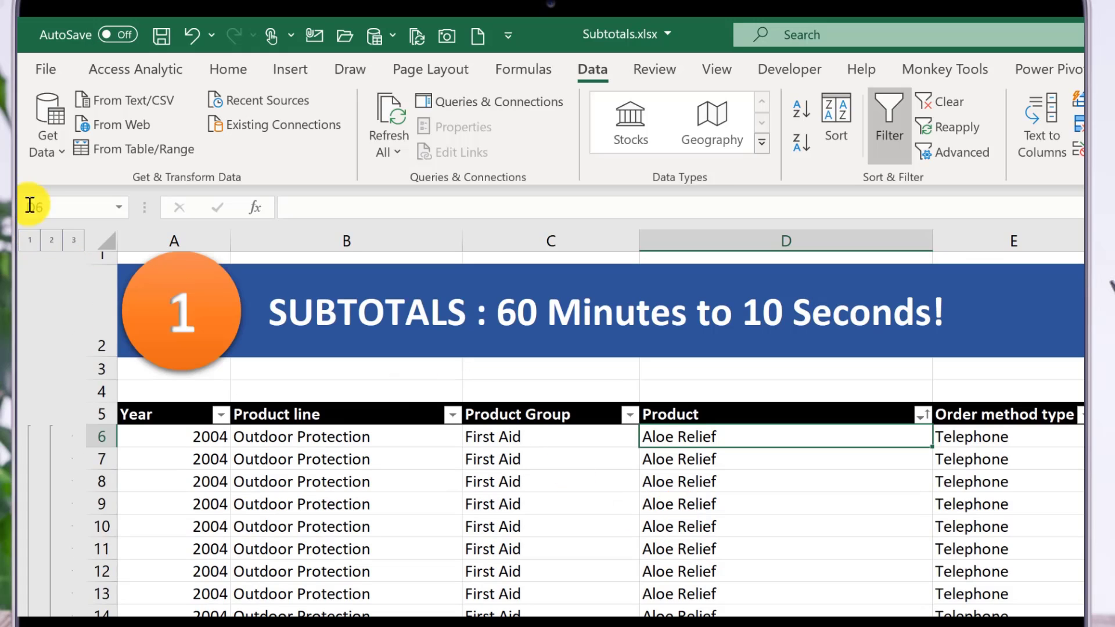
left_click(48, 240)
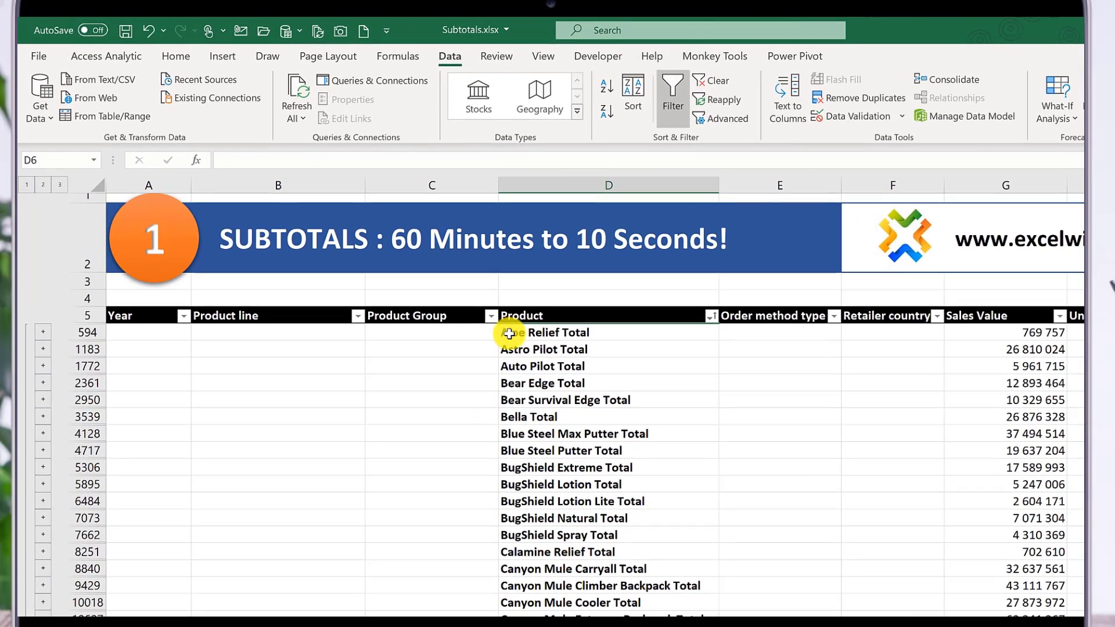
- Expand the Aloe Relief Total group and review its detail records above the total row
left_click(510, 333)
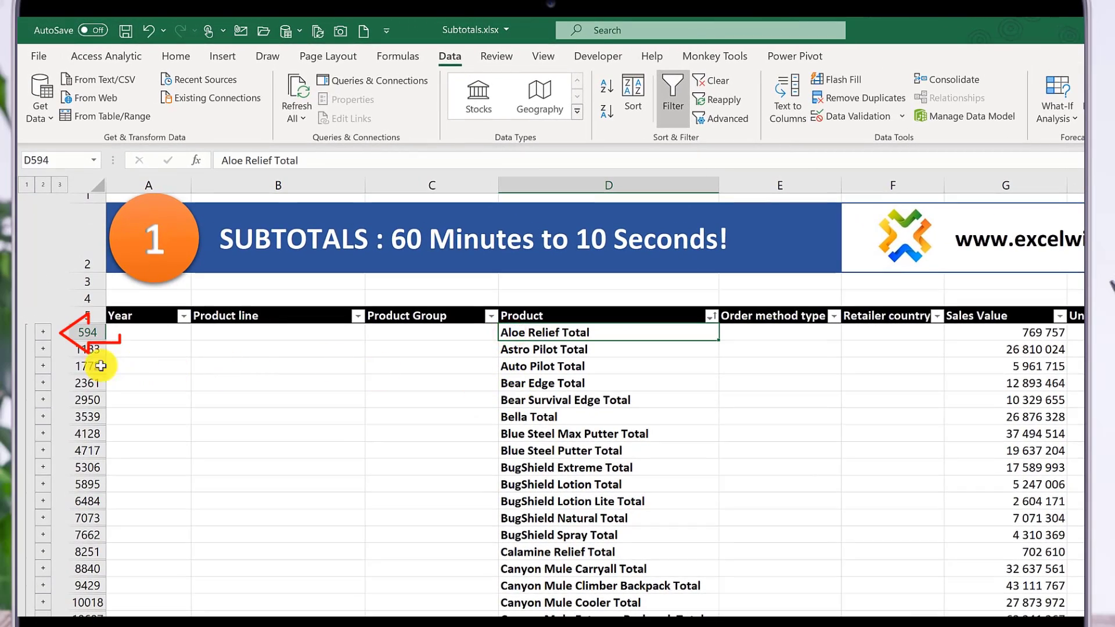
left_click(42, 332)
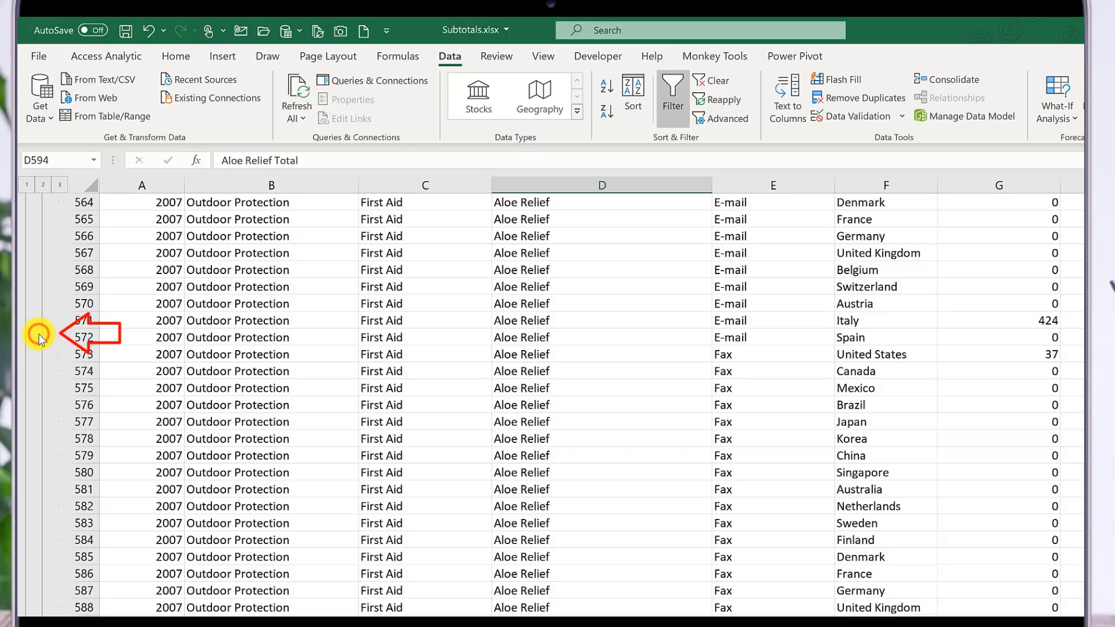
scroll(200, 388, "up", 10)
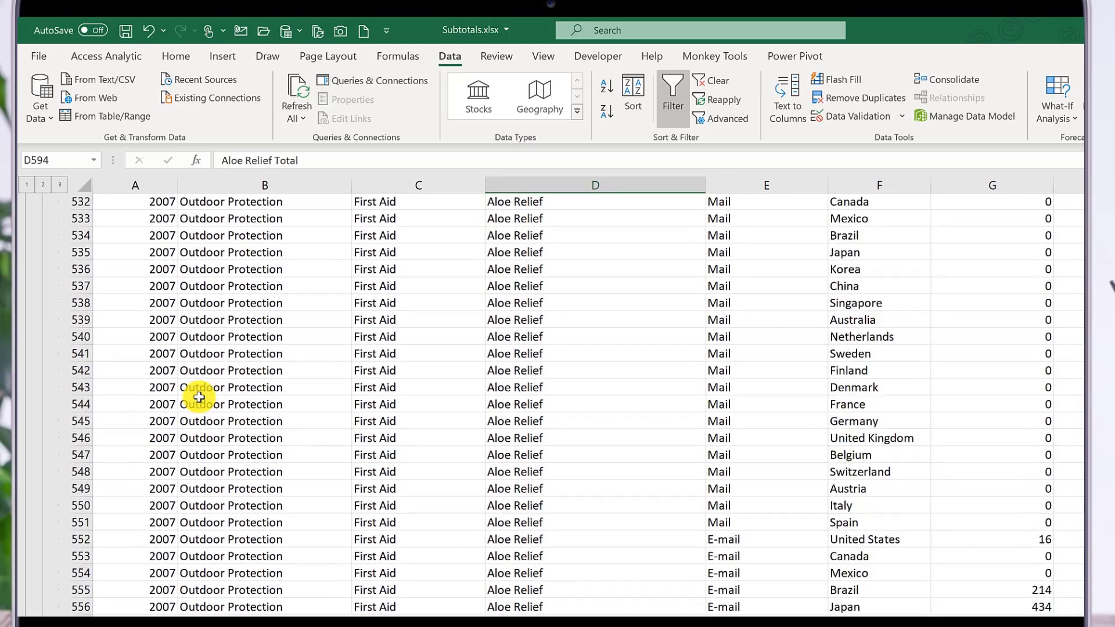
scroll(199, 397, "up", 20)
scroll(199, 397, "down", 20)
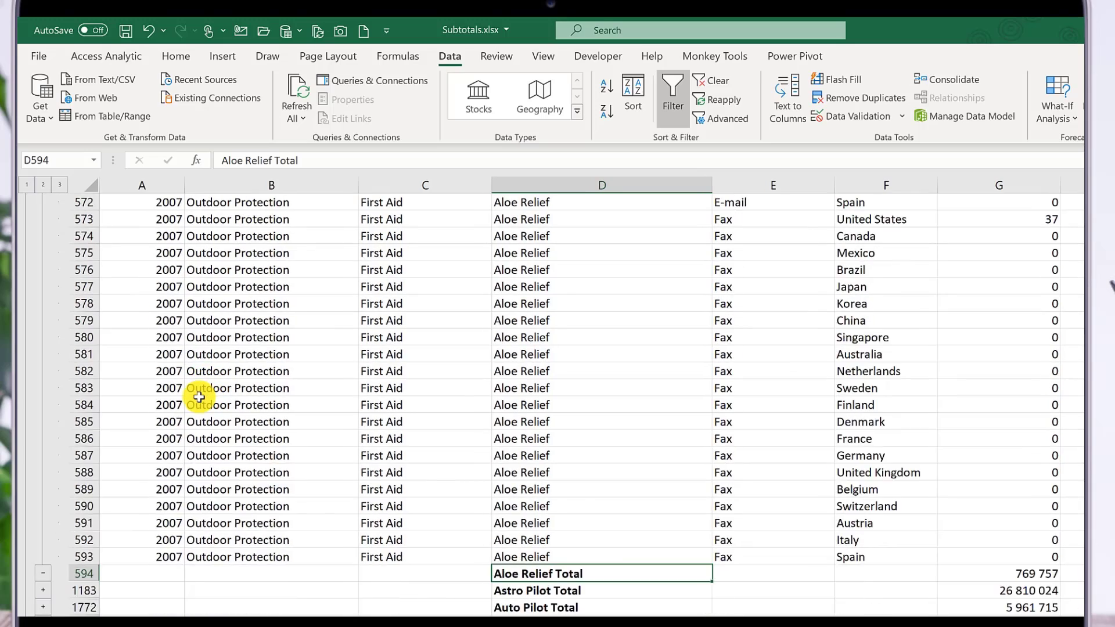
scroll(199, 397, "down", 3)
scroll(199, 398, "up", 20)
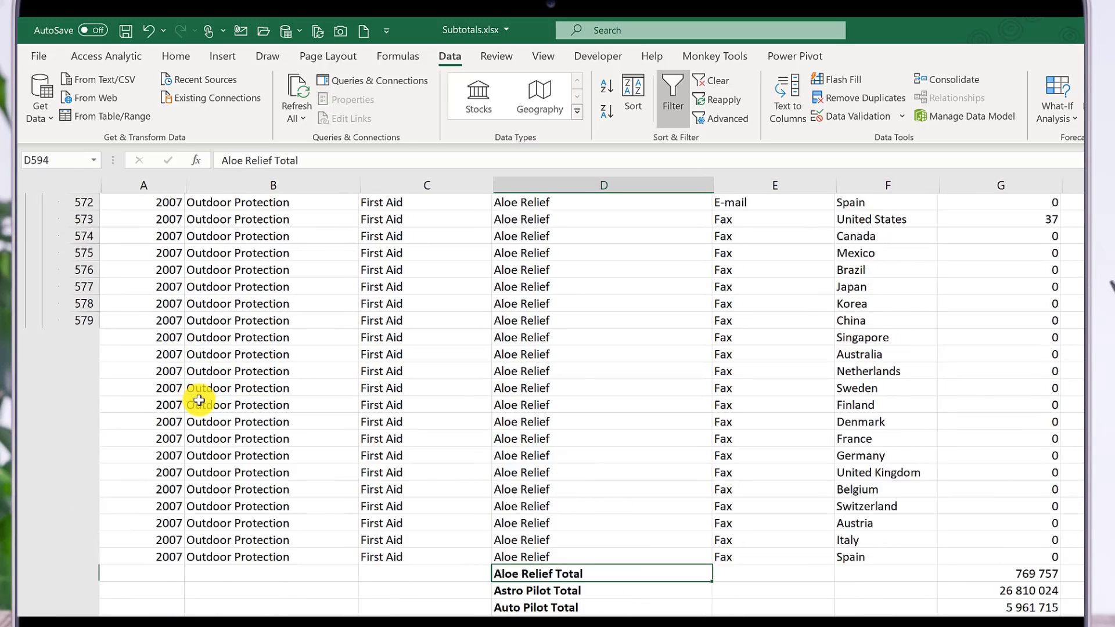
- Review the Aloe Relief detail records from the first row down to the total row, and collapse that group
scroll(173, 431, "up", 20)
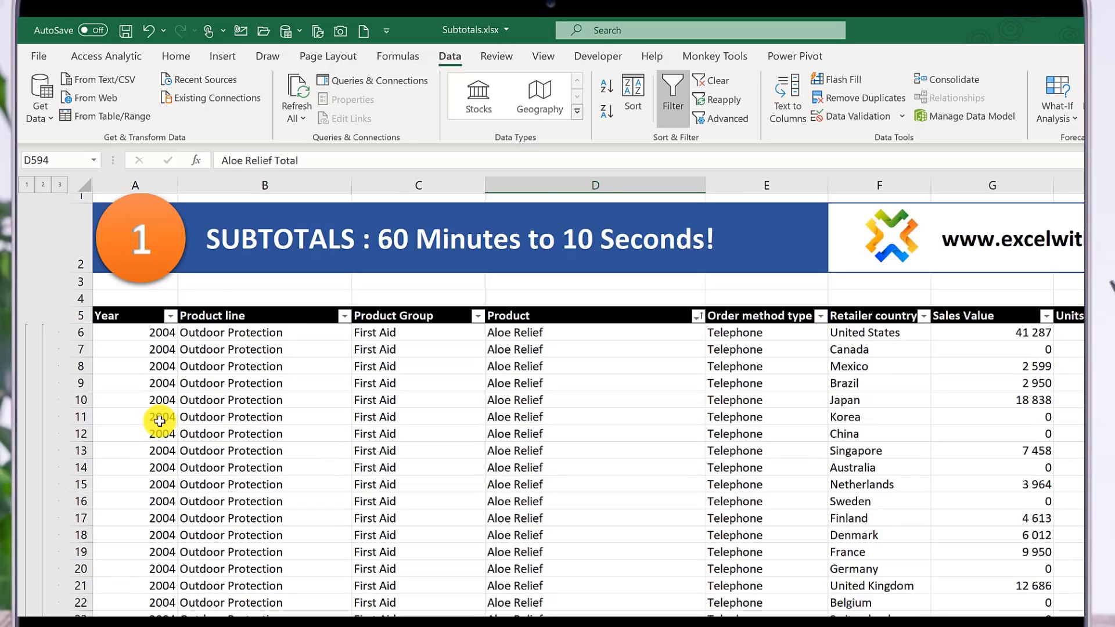
scroll(155, 418, "down", 20)
scroll(159, 420, "down", 20)
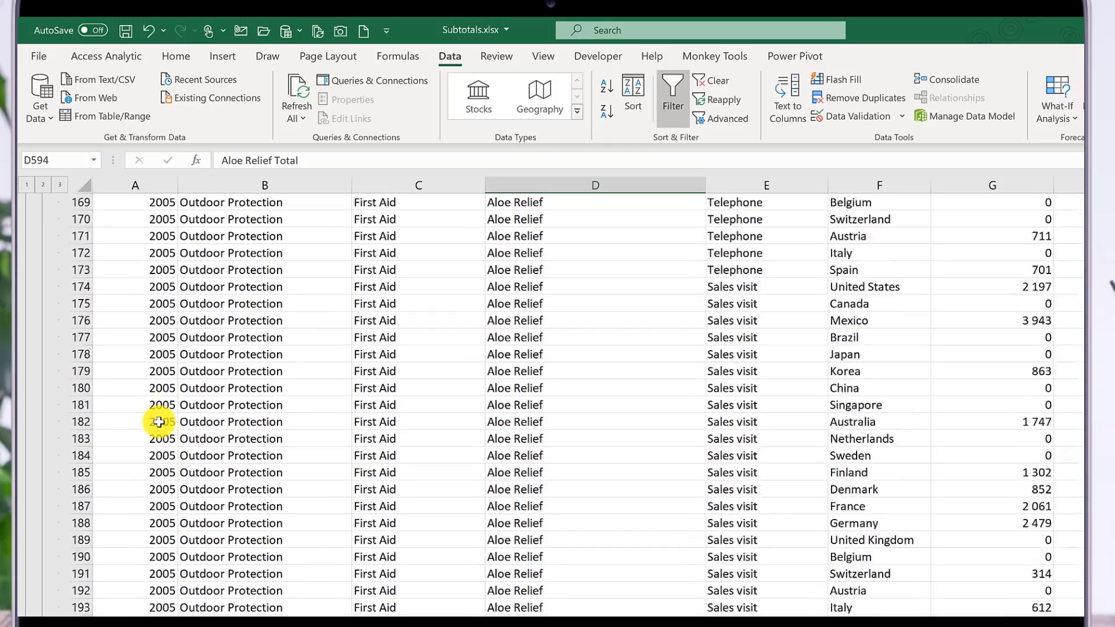
scroll(158, 423, "down", 20)
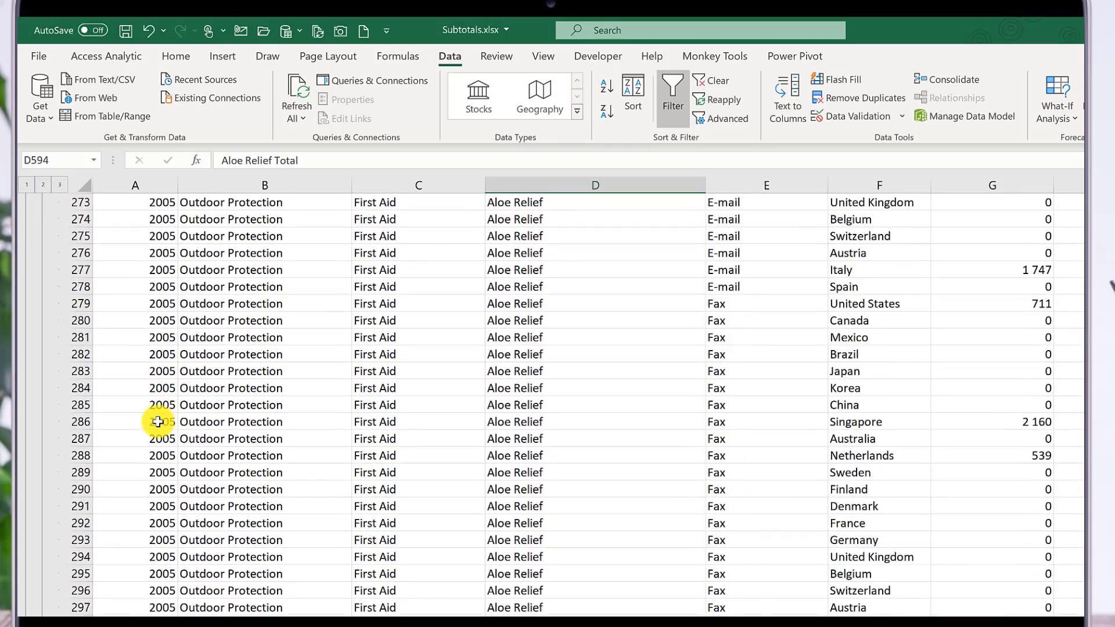
scroll(157, 423, "down", 20)
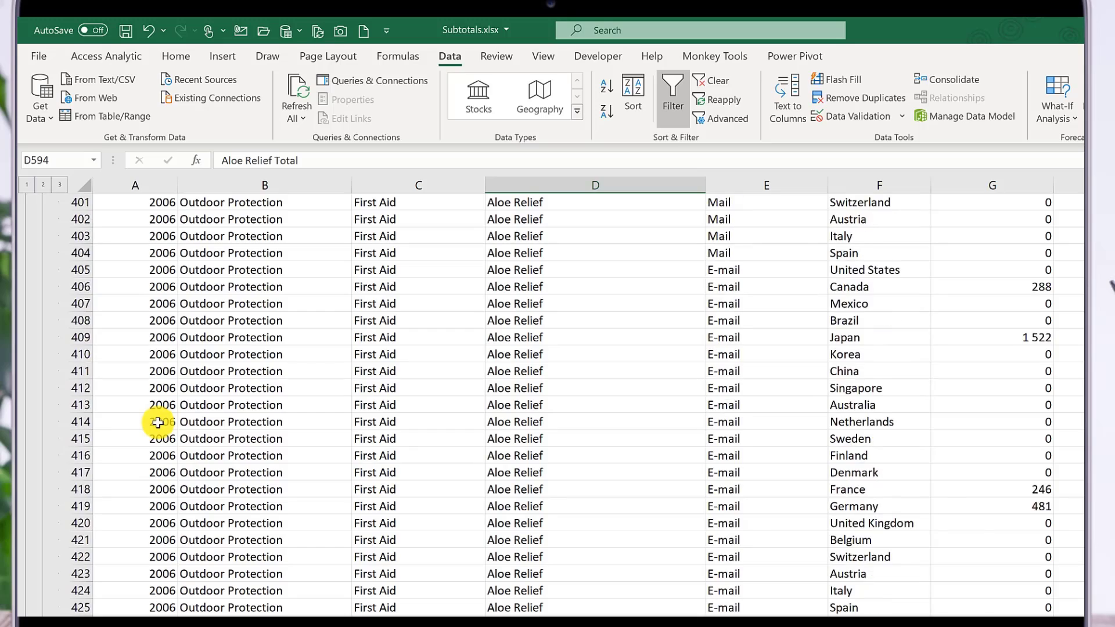
scroll(158, 422, "down", 20)
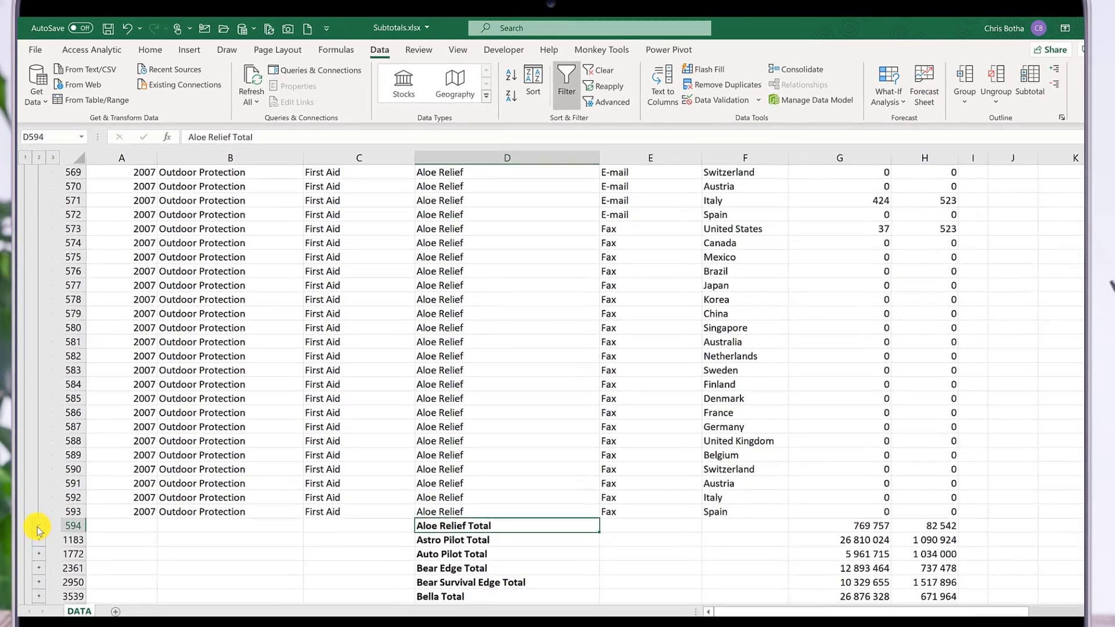
left_click(41, 624)
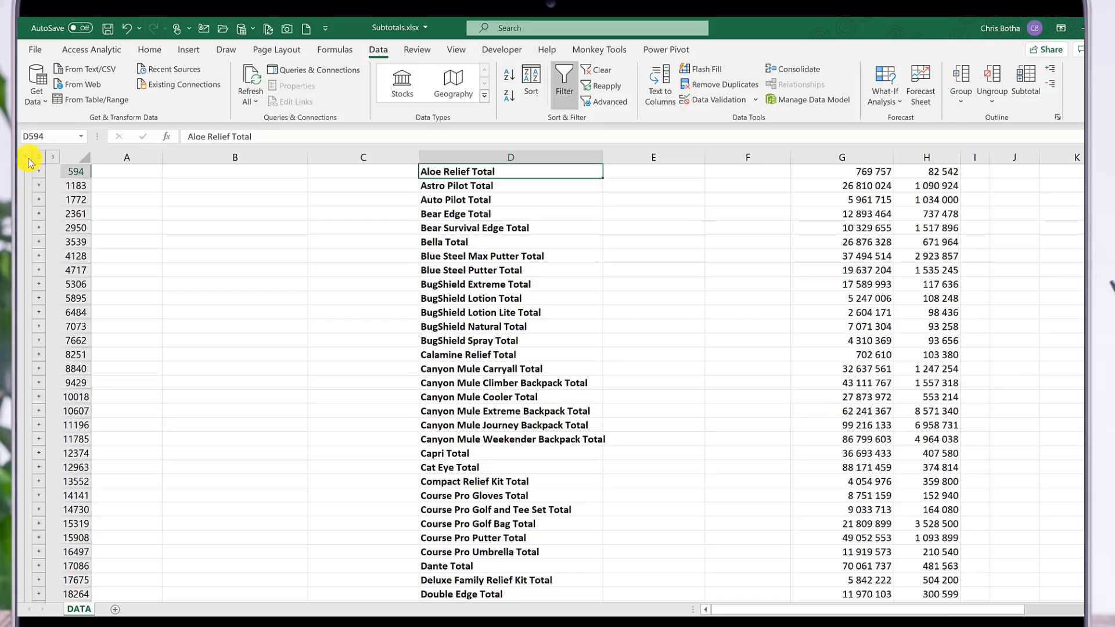
- Collapse the subtotal outline to level 1 to view only the Grand Total with its headers, and expand it back to level 3
left_click(29, 160)
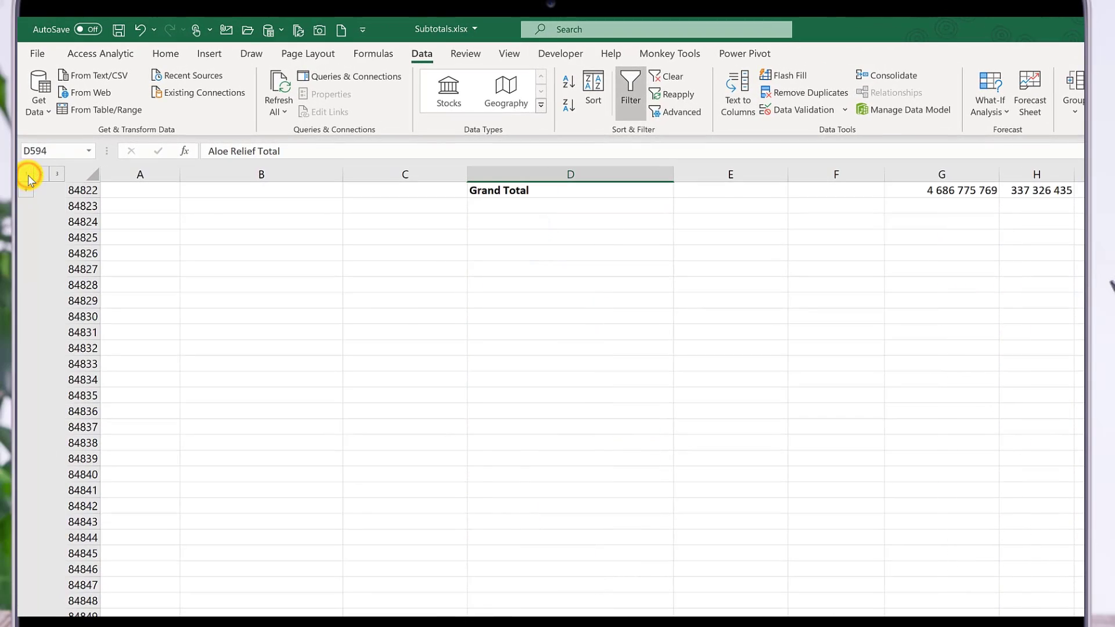
scroll(229, 271, "up", 1)
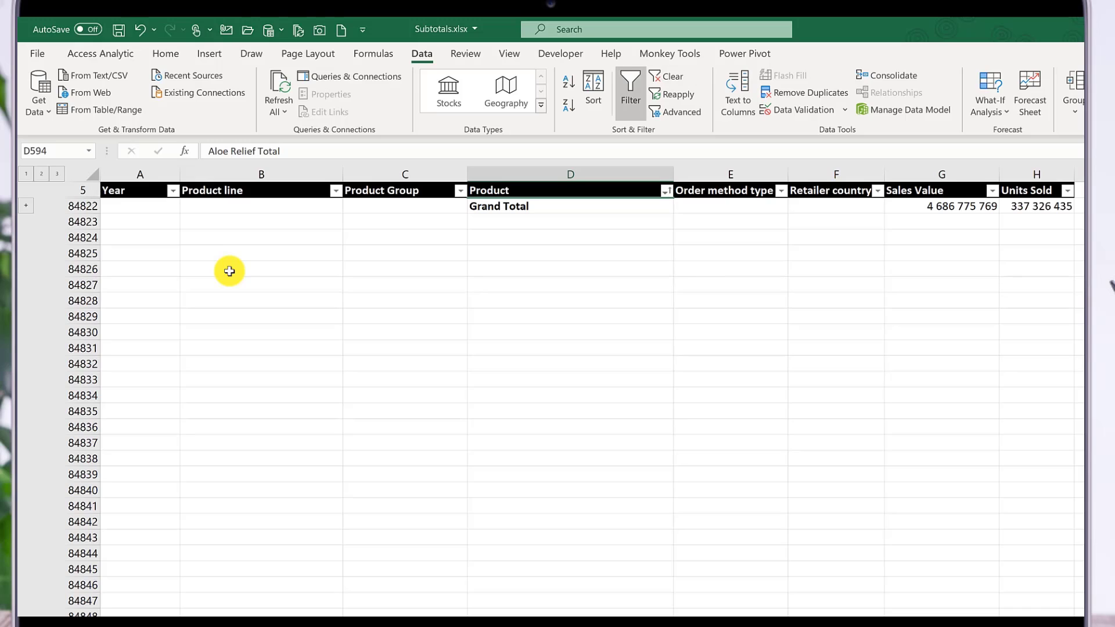
left_click(58, 174)
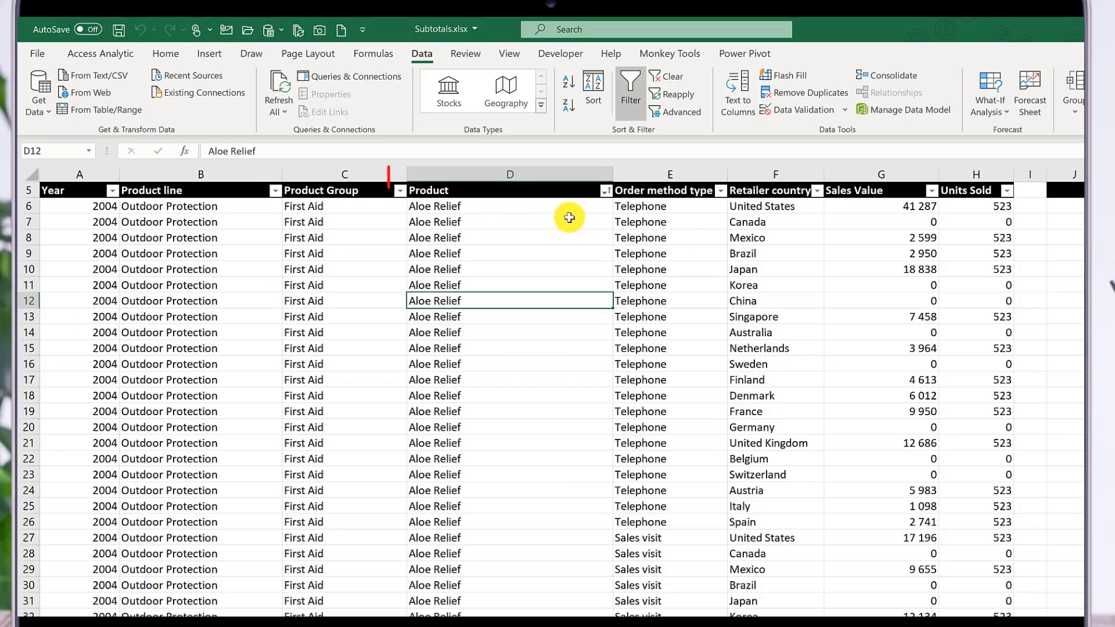
- Sort the table by Product from A to Z and set up a Subtotal at each change in Product using the Sum function
left_click(605, 193)
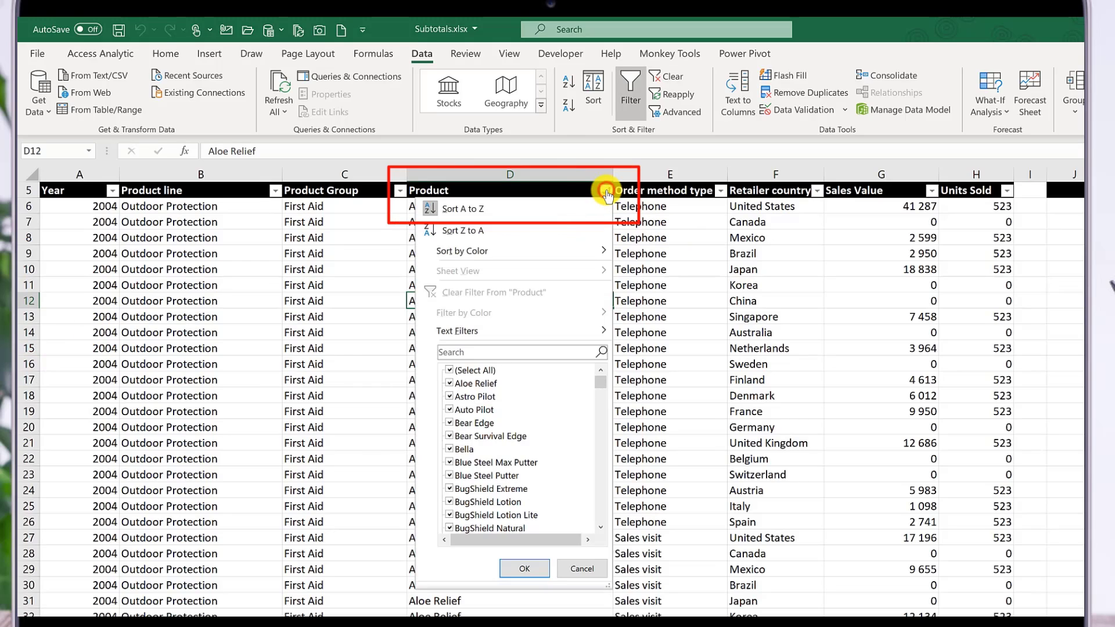
left_click(475, 210)
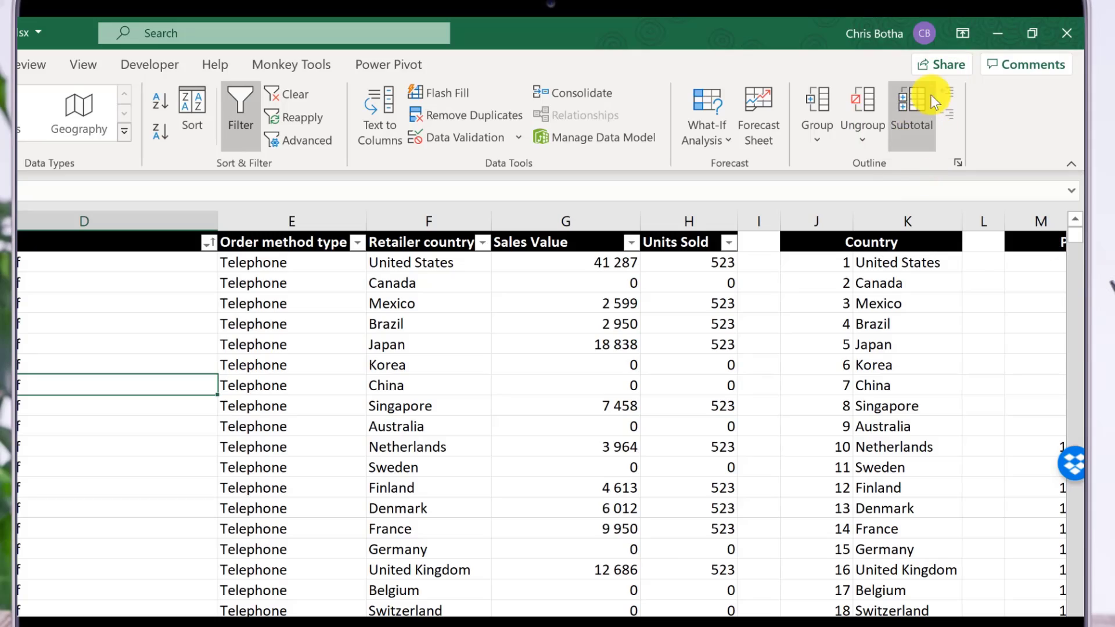
left_click(912, 97)
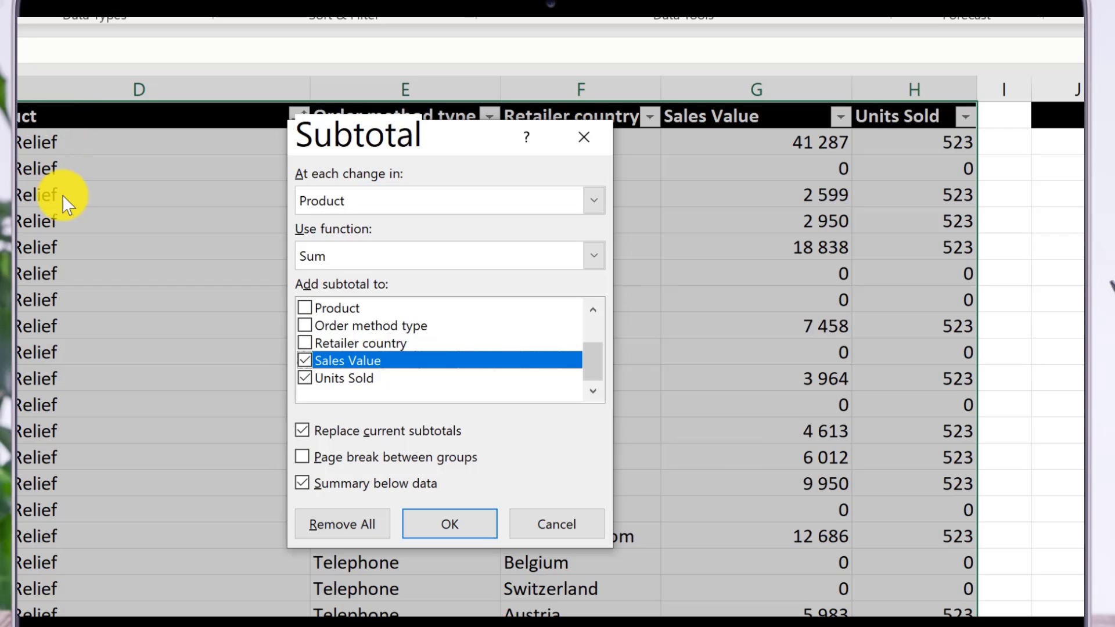
left_click(594, 200)
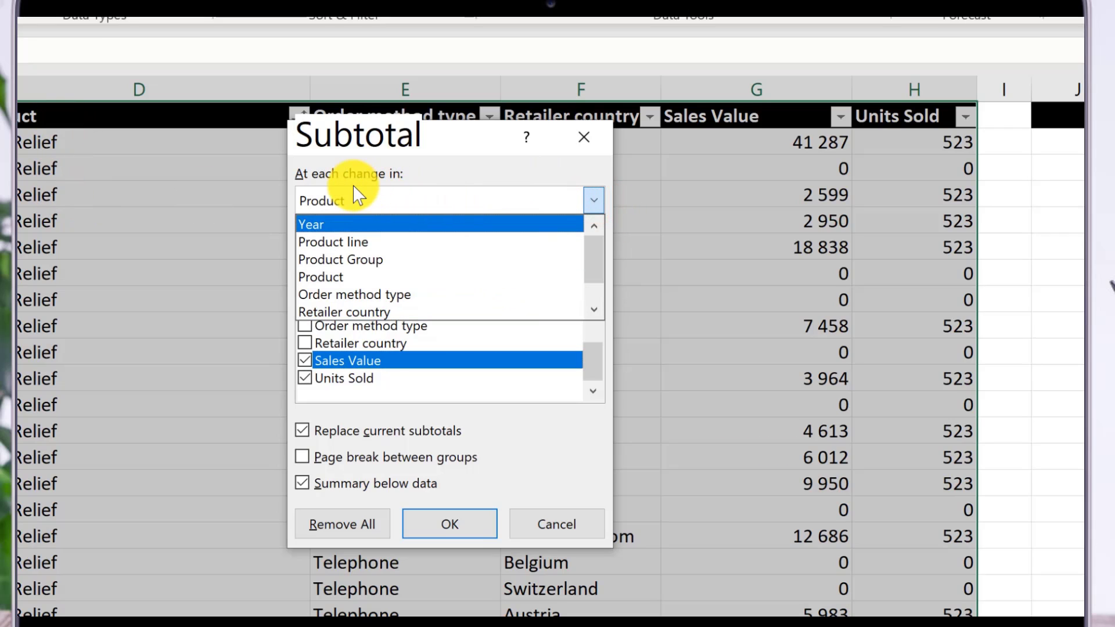
left_click(337, 277)
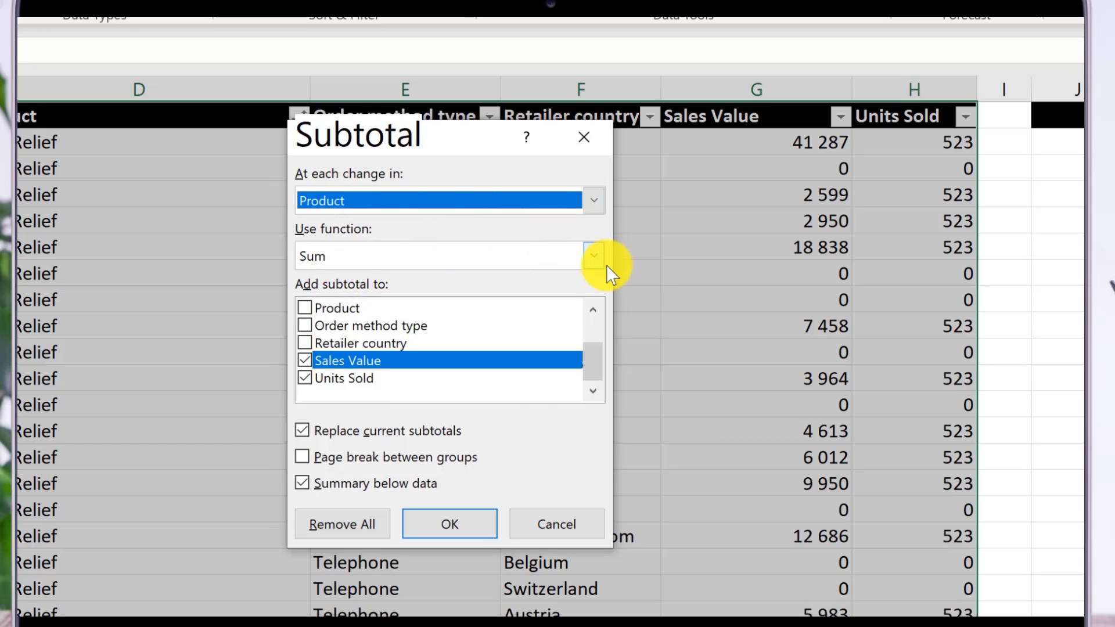
left_click(594, 255)
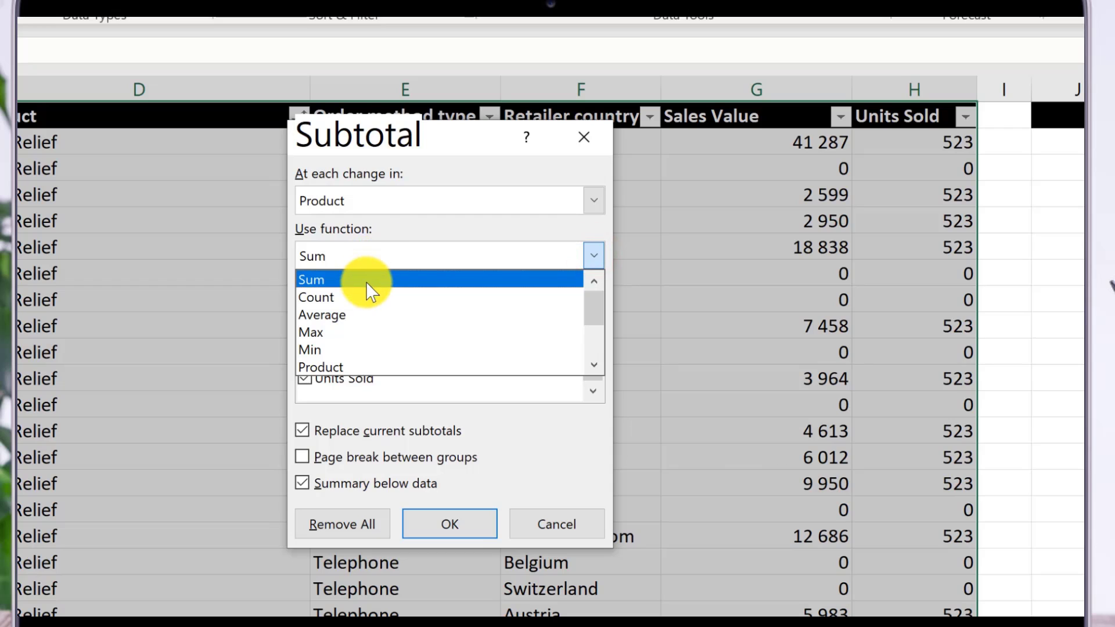
left_click(587, 258)
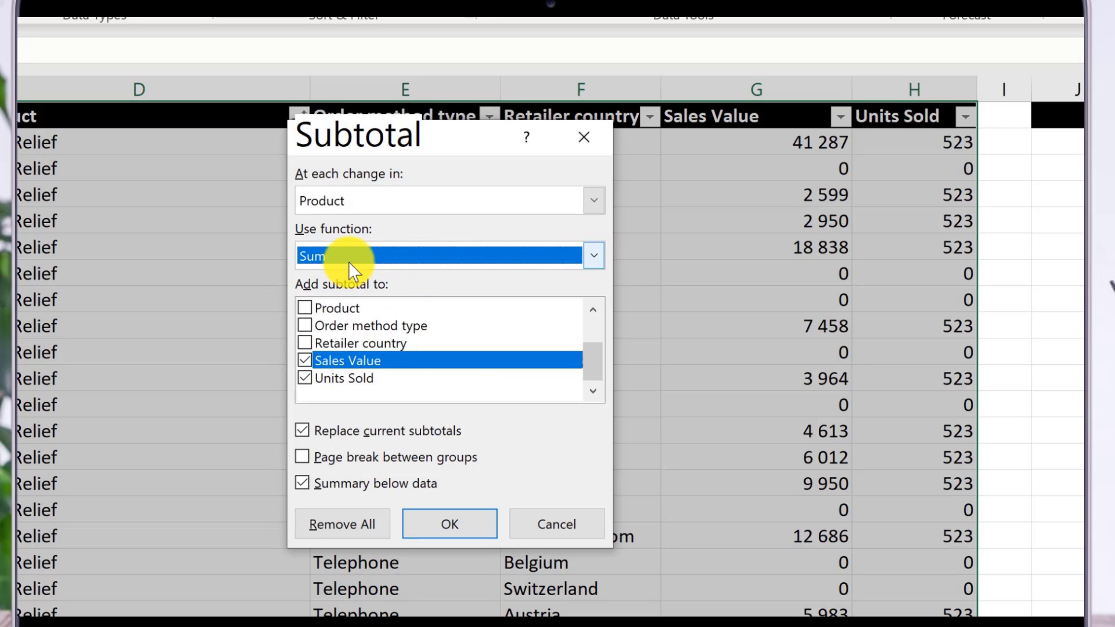
- Include Sales Value and Units Sold in the Product subtotals and apply them, replacing current subtotals with the summary below the data
left_click(305, 360)
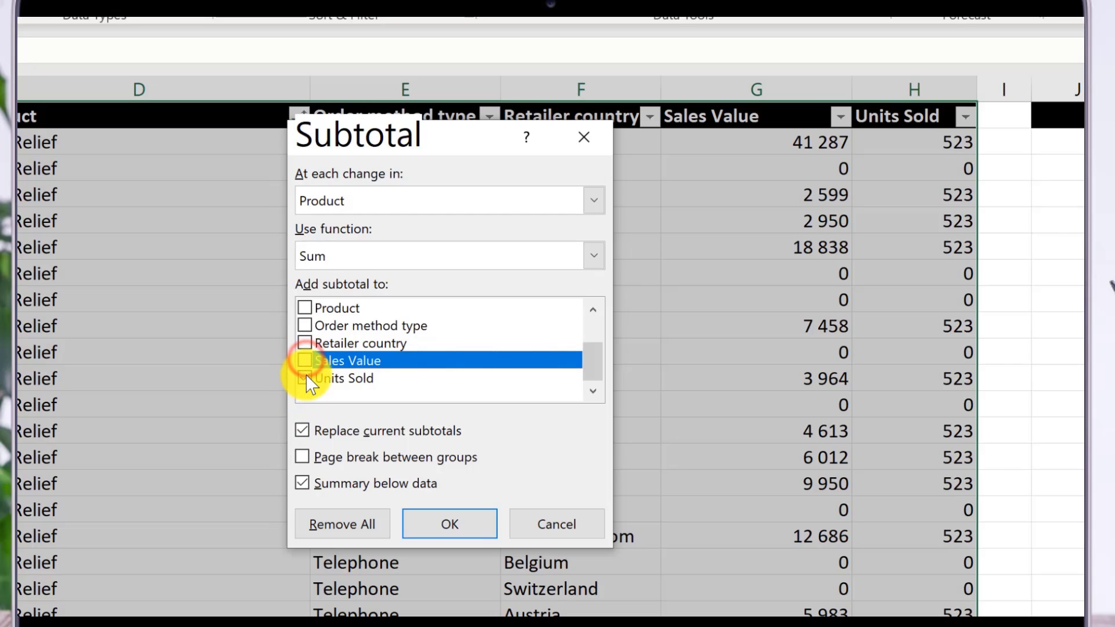
left_click(305, 376)
left_click(303, 362)
left_click(304, 379)
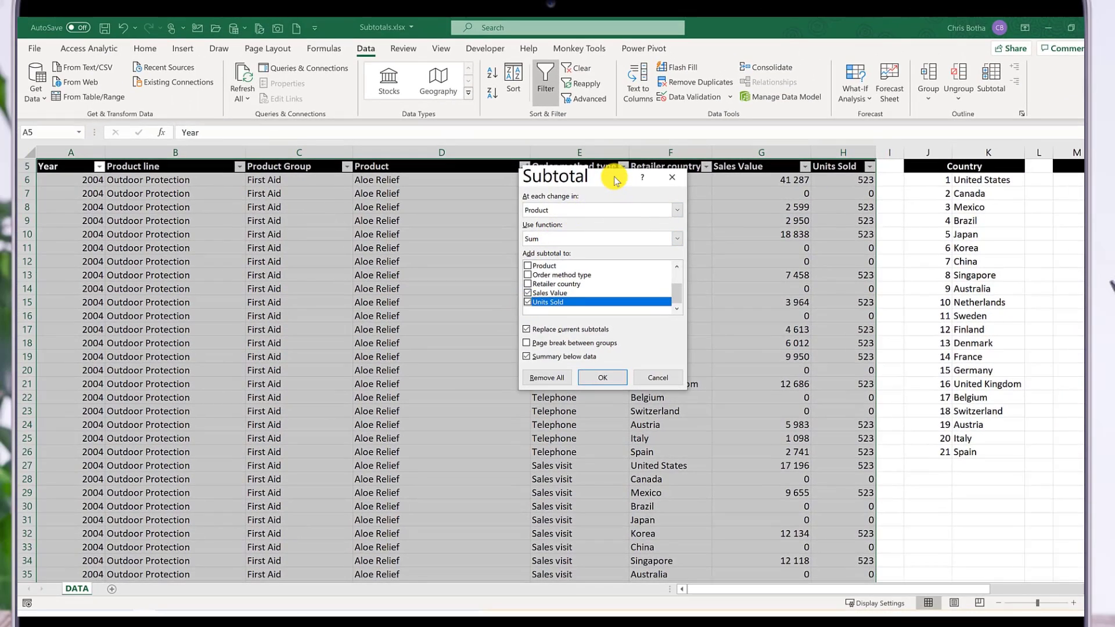
left_click(677, 210)
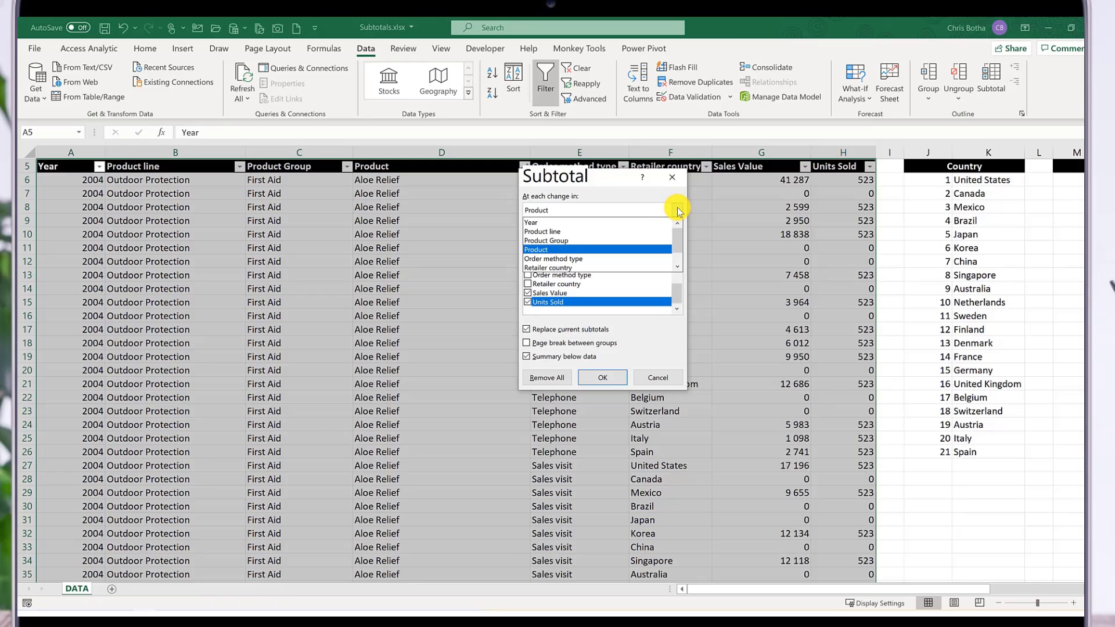
left_click(678, 211)
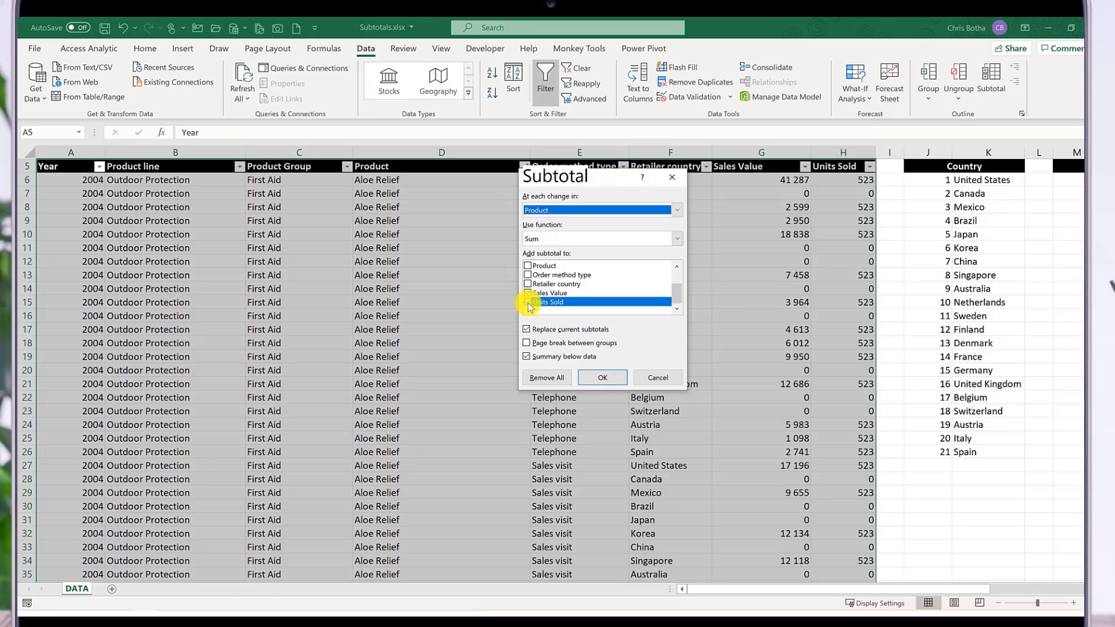
left_click(604, 380)
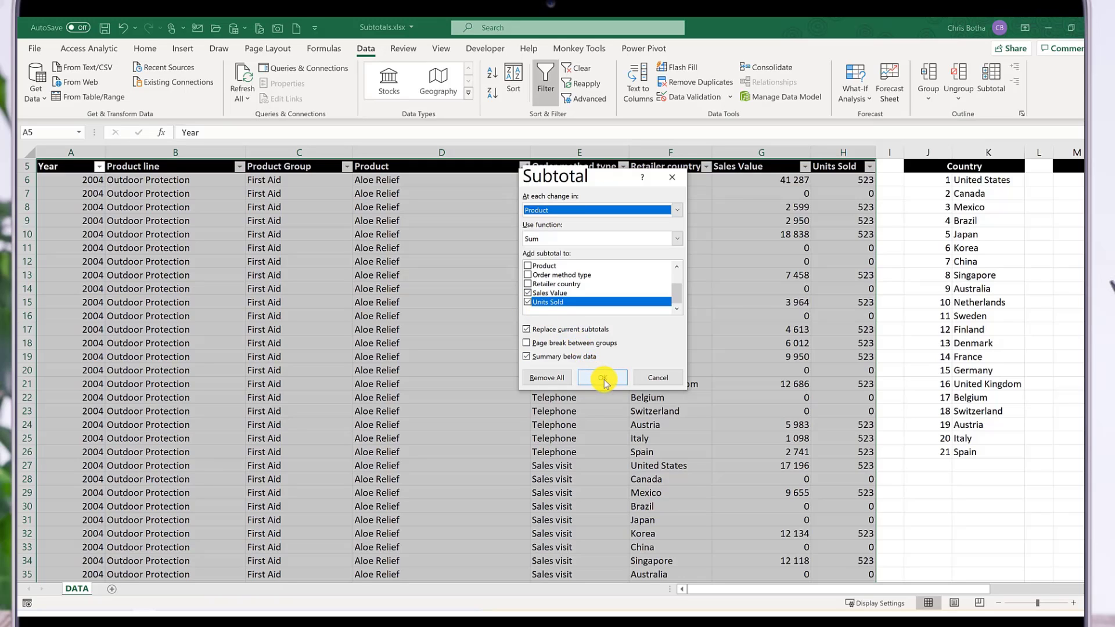